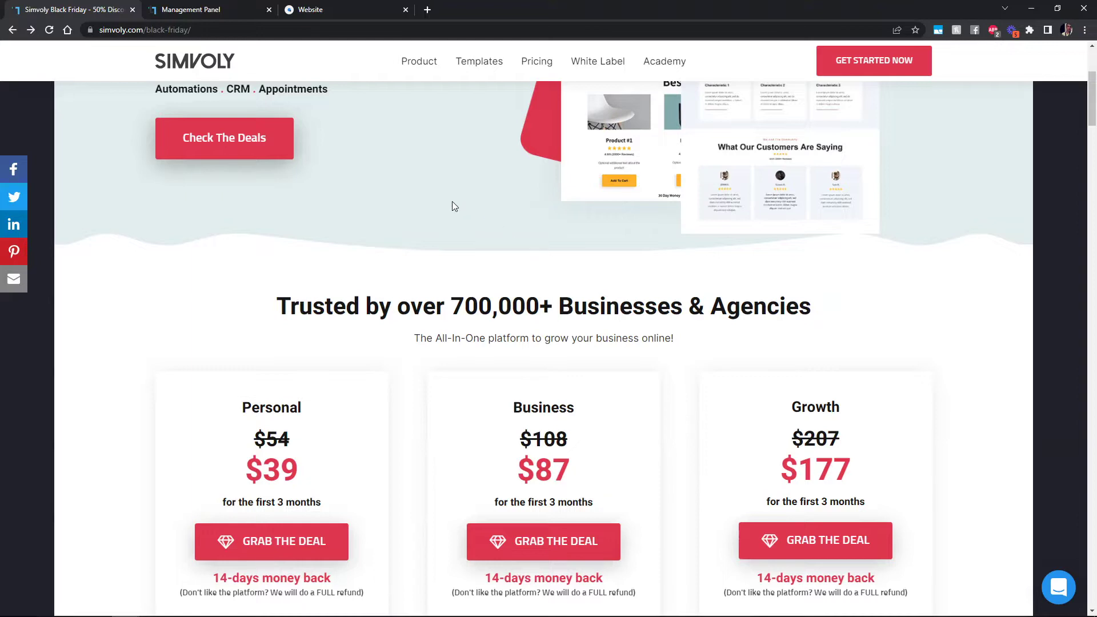
- Start creating a new funnel from the Website builder's Funnels list
scroll(451, 206, up, 4)
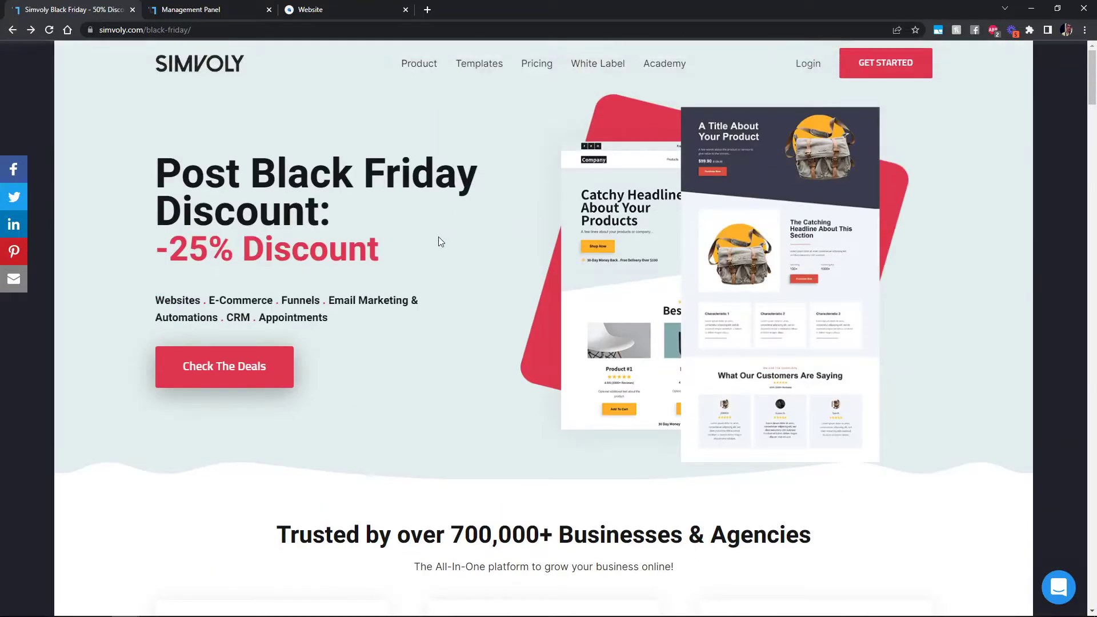
scroll(827, 410, down, 6)
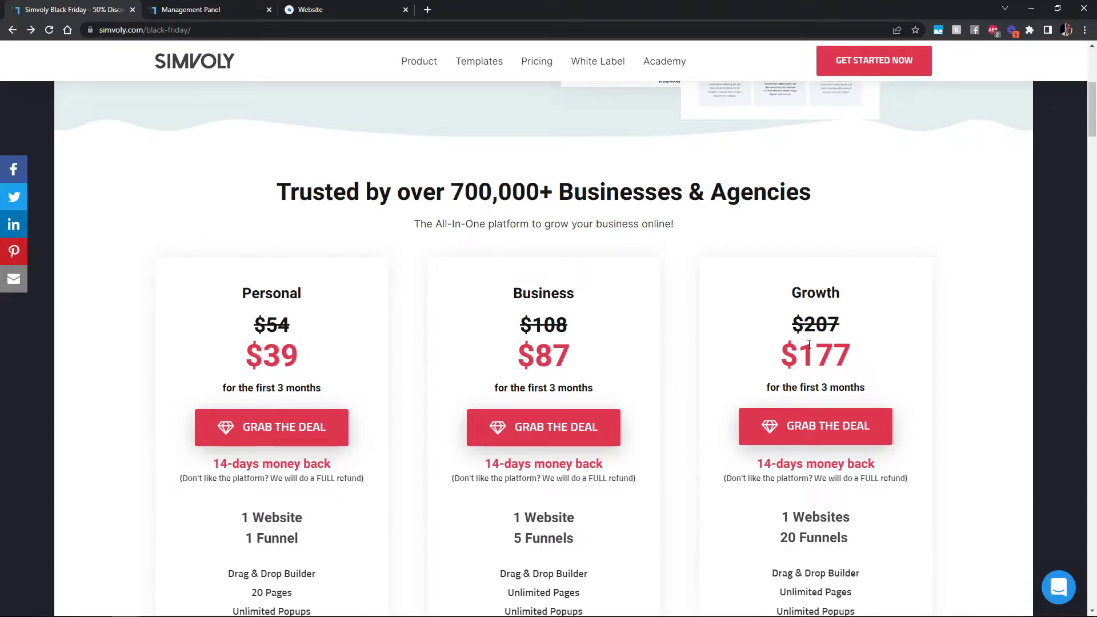
scroll(809, 344, down, 3)
scroll(906, 345, down, 3)
drag(1088, 151, 1080, 82)
scroll(709, 411, up, 3)
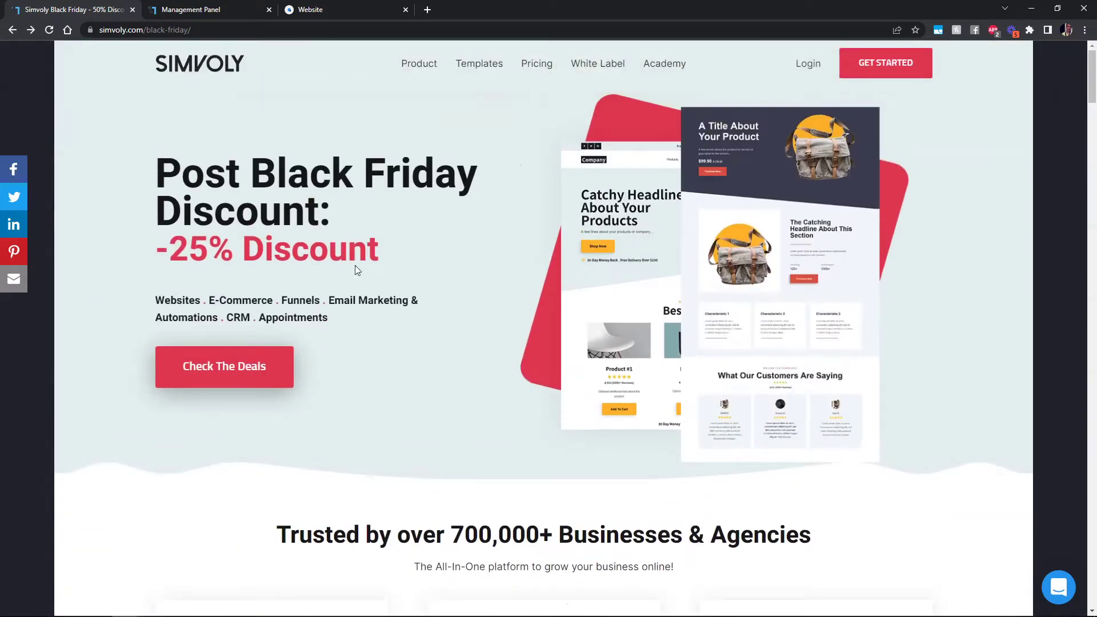
click(304, 12)
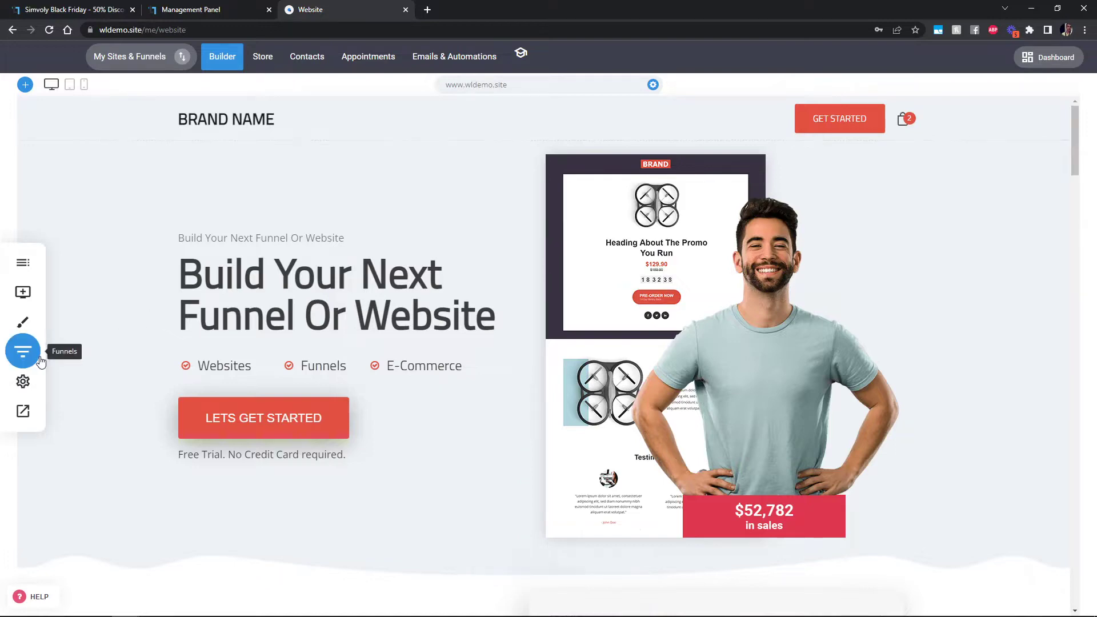
click(23, 351)
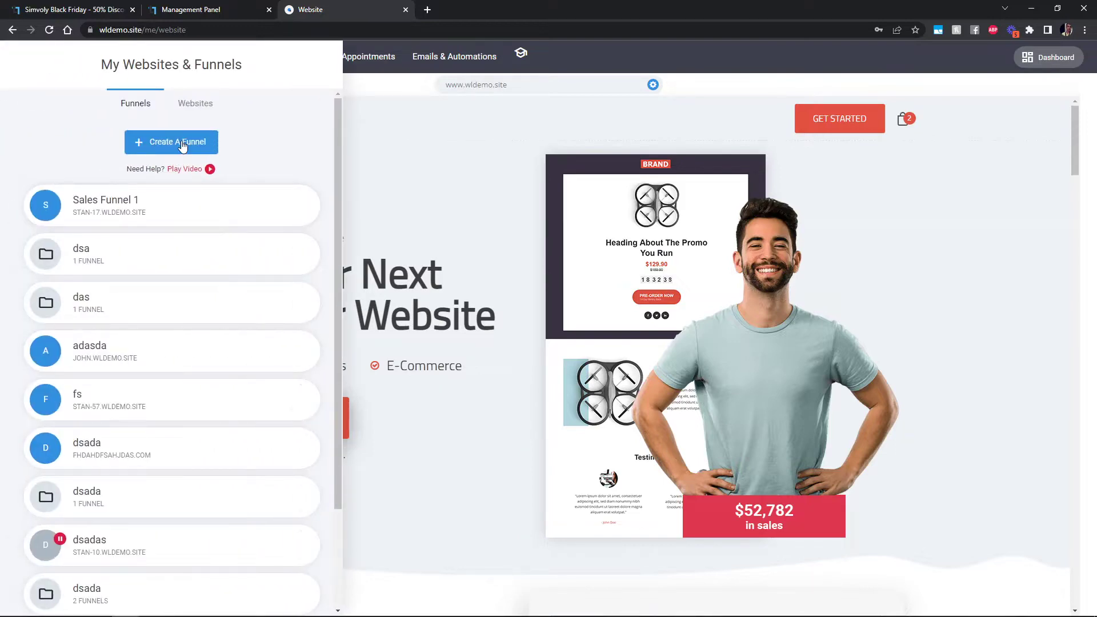
click(143, 142)
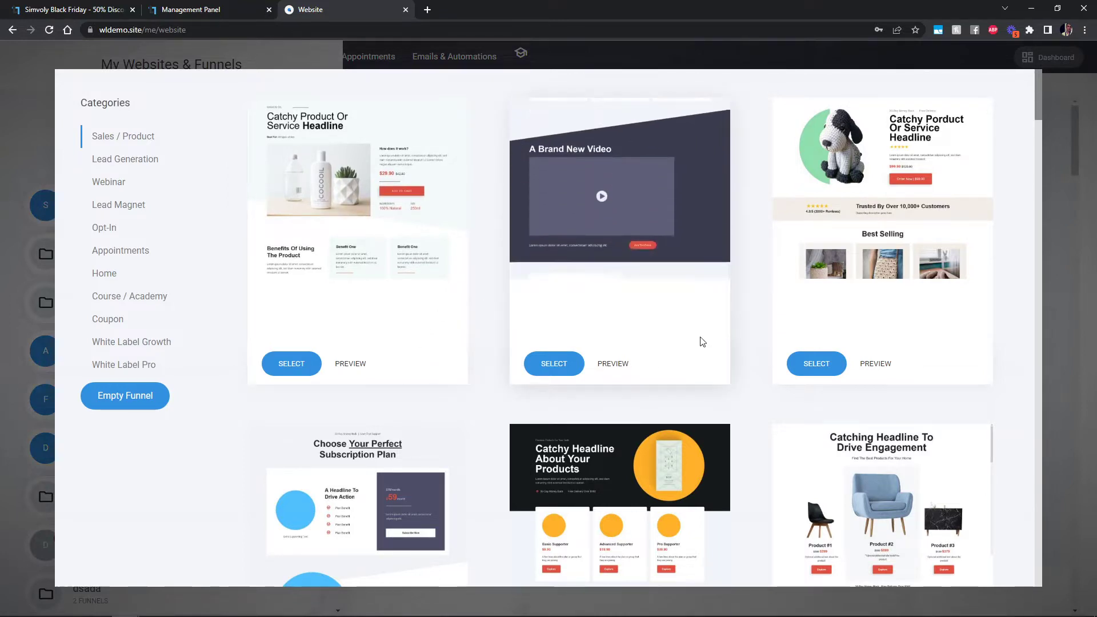
- Scroll through the Sales / Product funnel templates in the chooser
scroll(738, 387, down, 1)
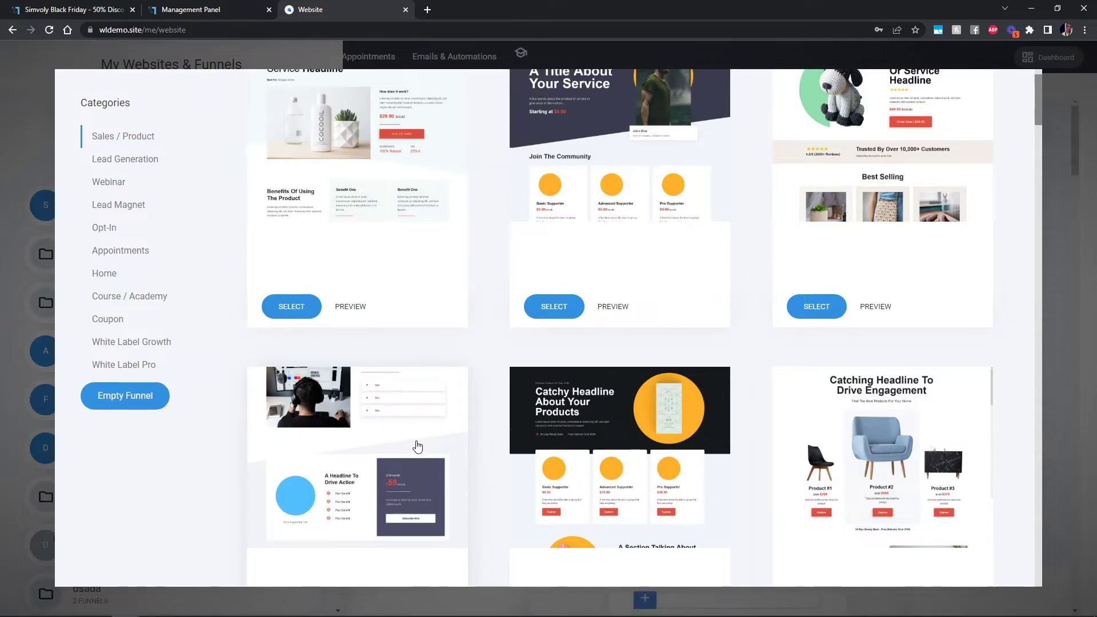
scroll(440, 435, down, 5)
scroll(826, 441, down, 2)
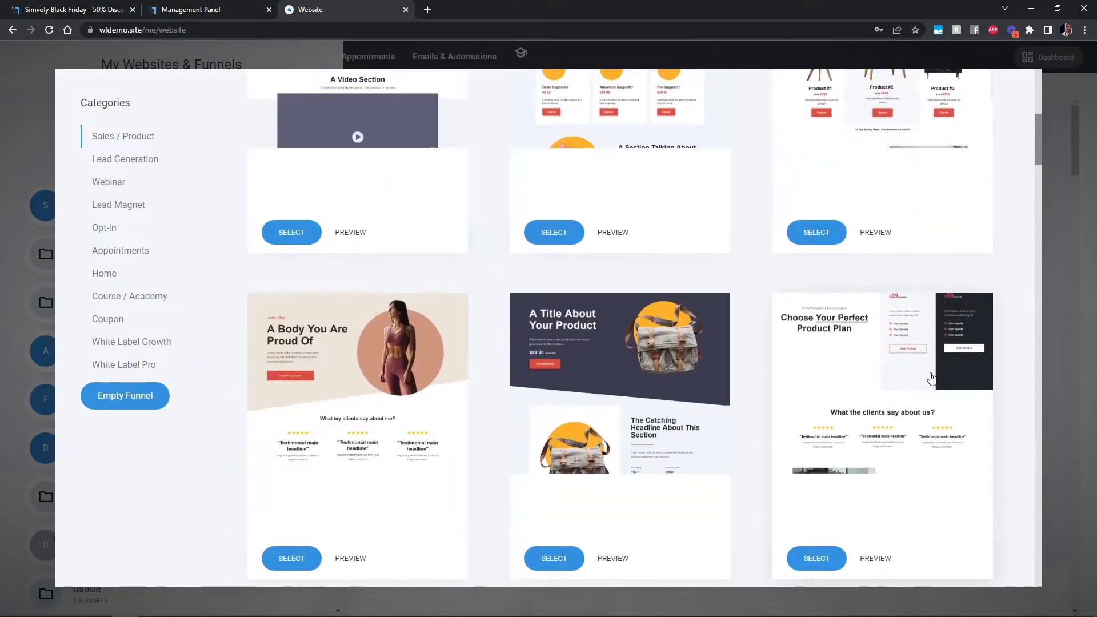
scroll(932, 378, down, 4)
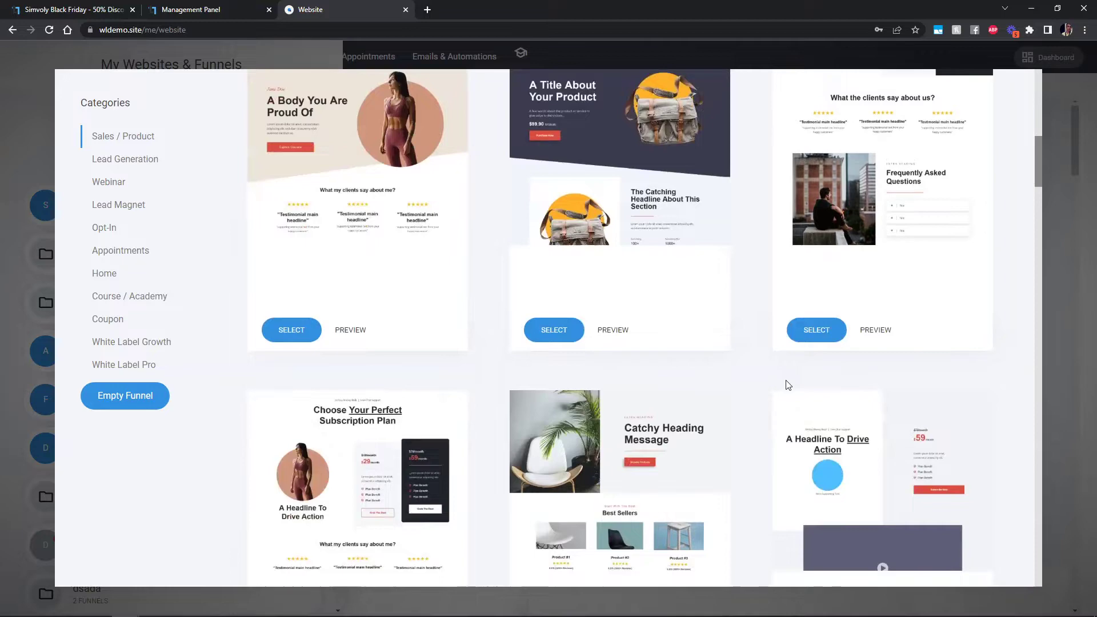
scroll(874, 320, down, 2)
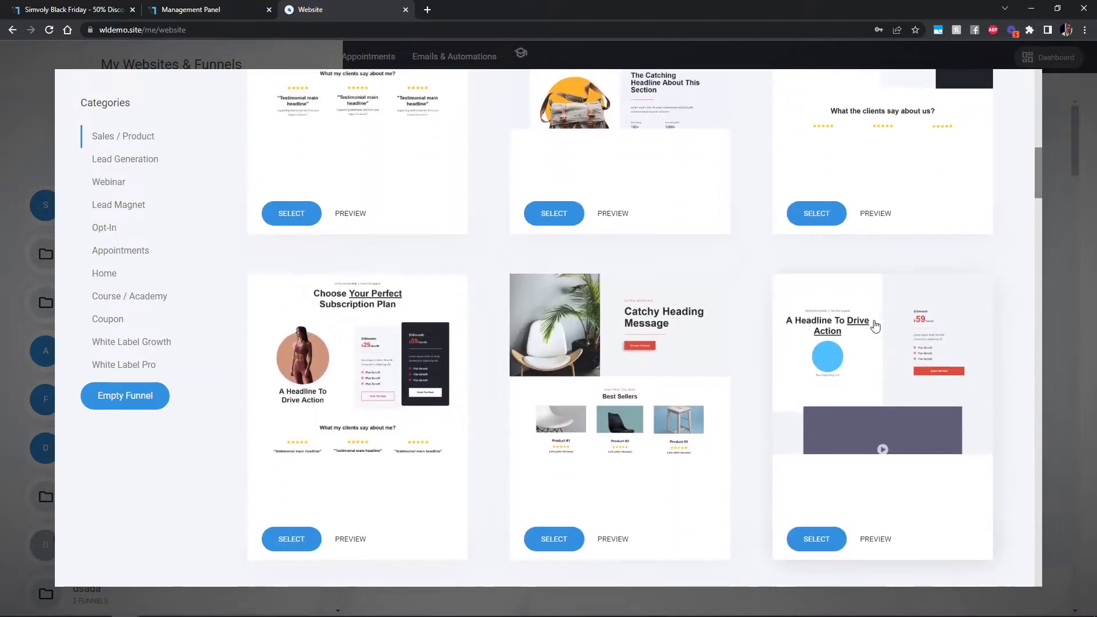
scroll(966, 392, down, 5)
scroll(1006, 370, up, 6)
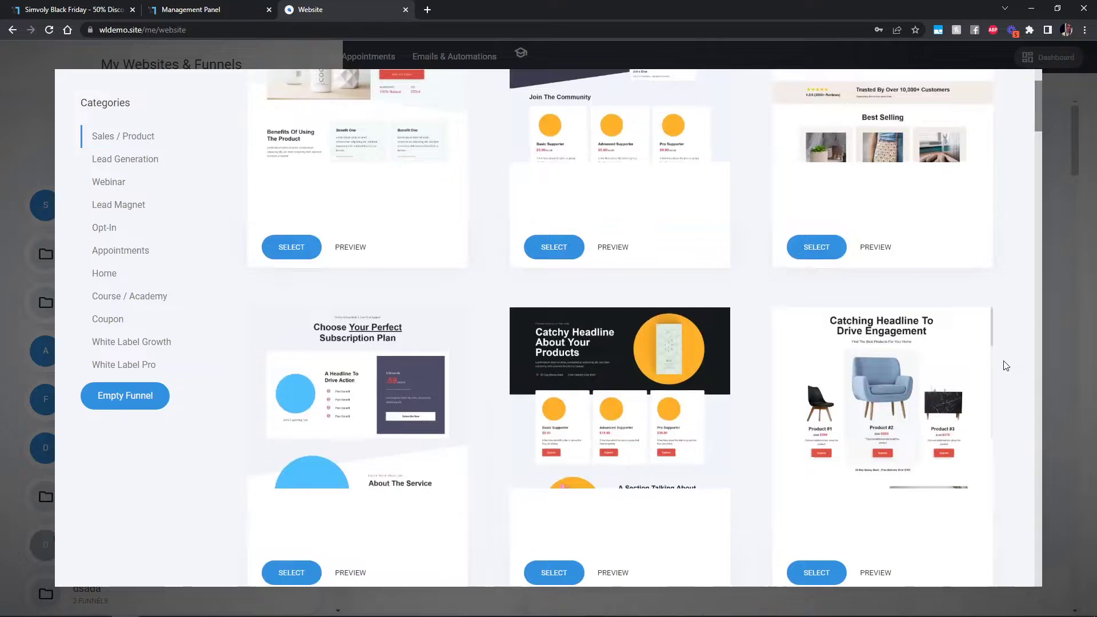
scroll(1006, 368, up, 2)
scroll(1003, 365, down, 2)
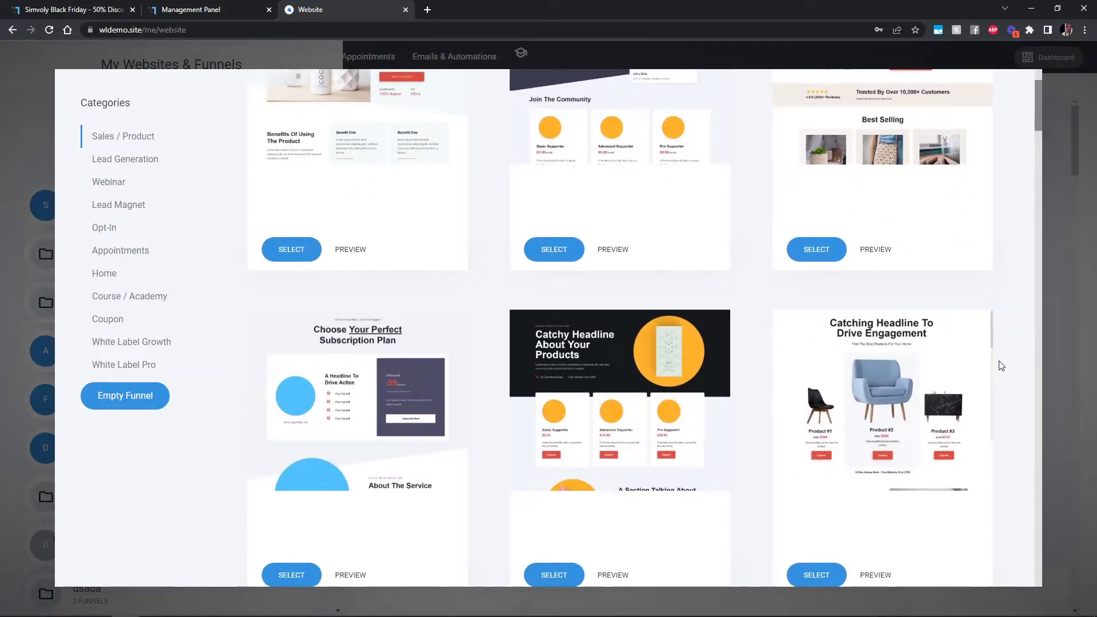
- Create a funnel named BF from a product template
click(553, 575)
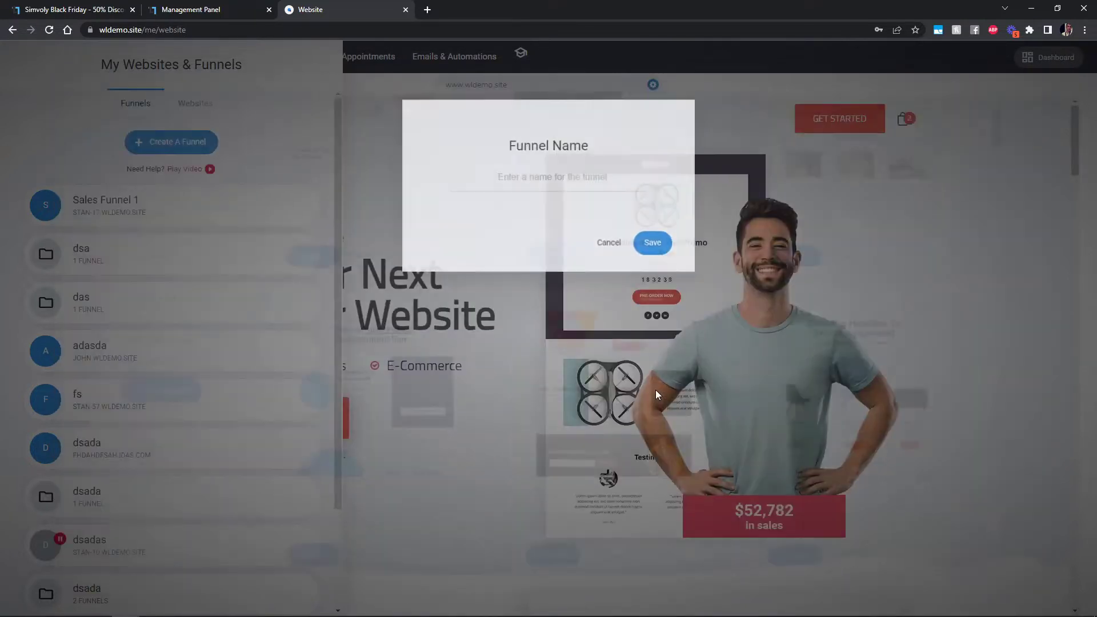
click(568, 185)
text(BF)
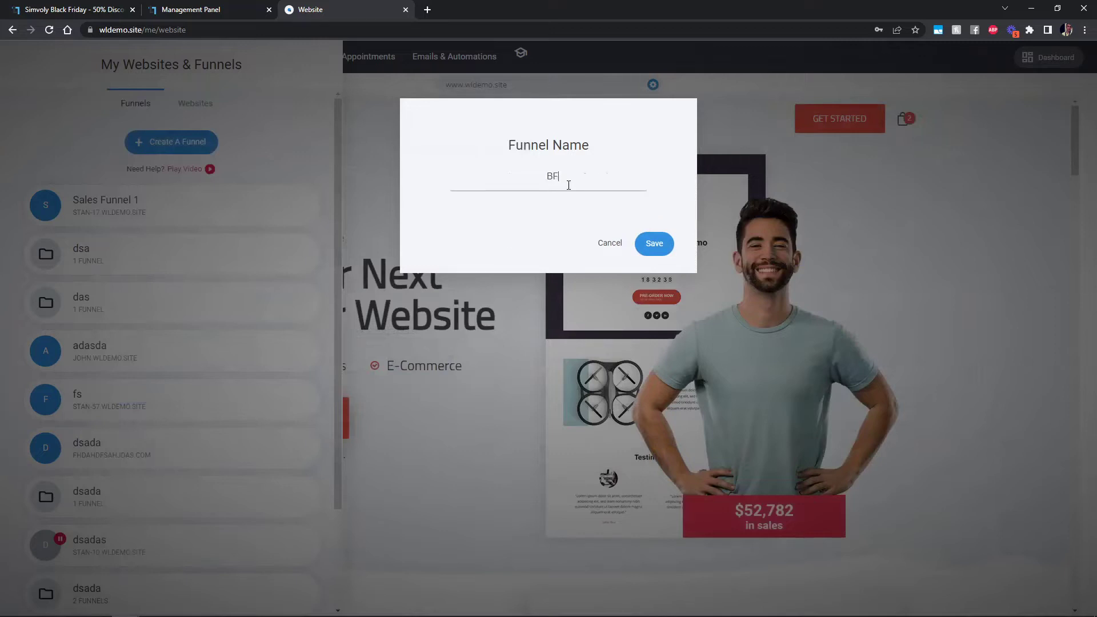
click(655, 244)
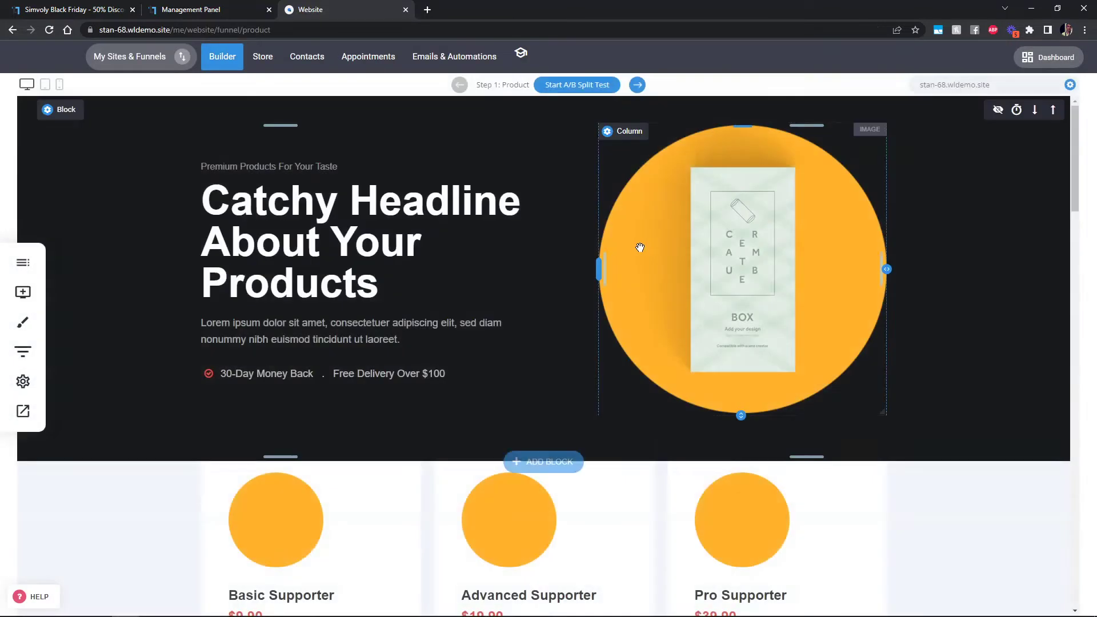
- Move the BF funnel into the website in this project and confirm
click(23, 355)
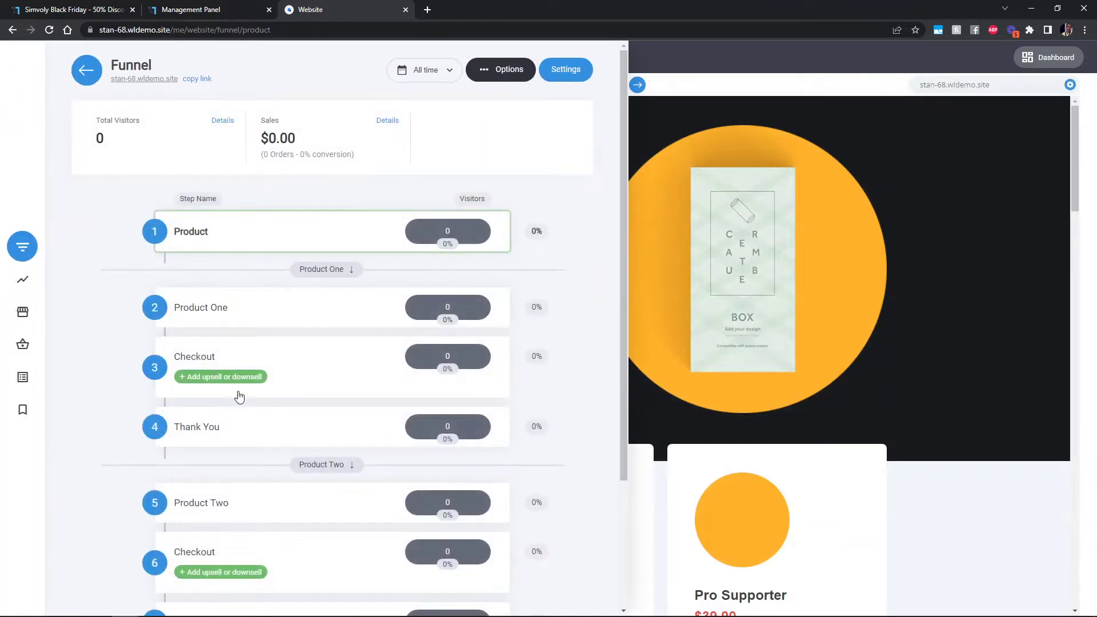
scroll(297, 231, down, 3)
scroll(601, 311, up, 3)
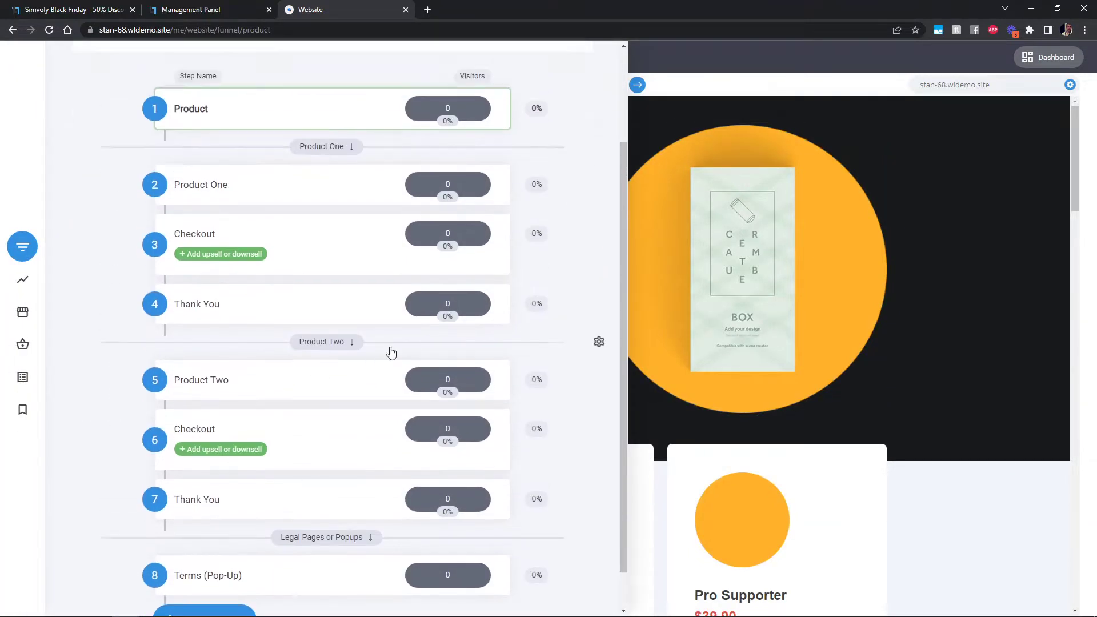
click(86, 71)
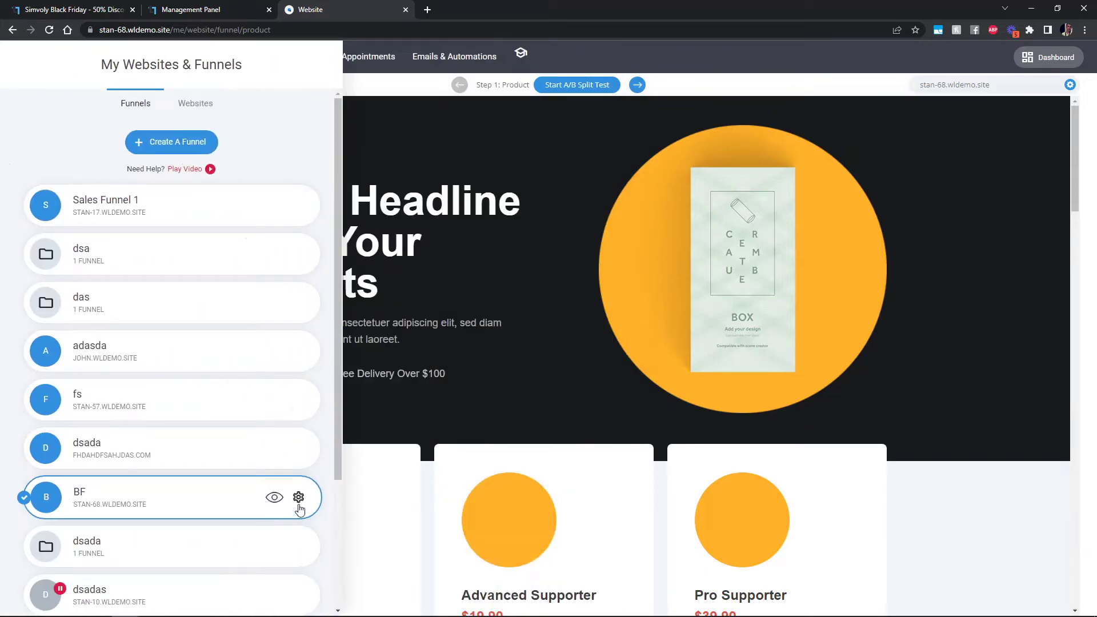
click(299, 499)
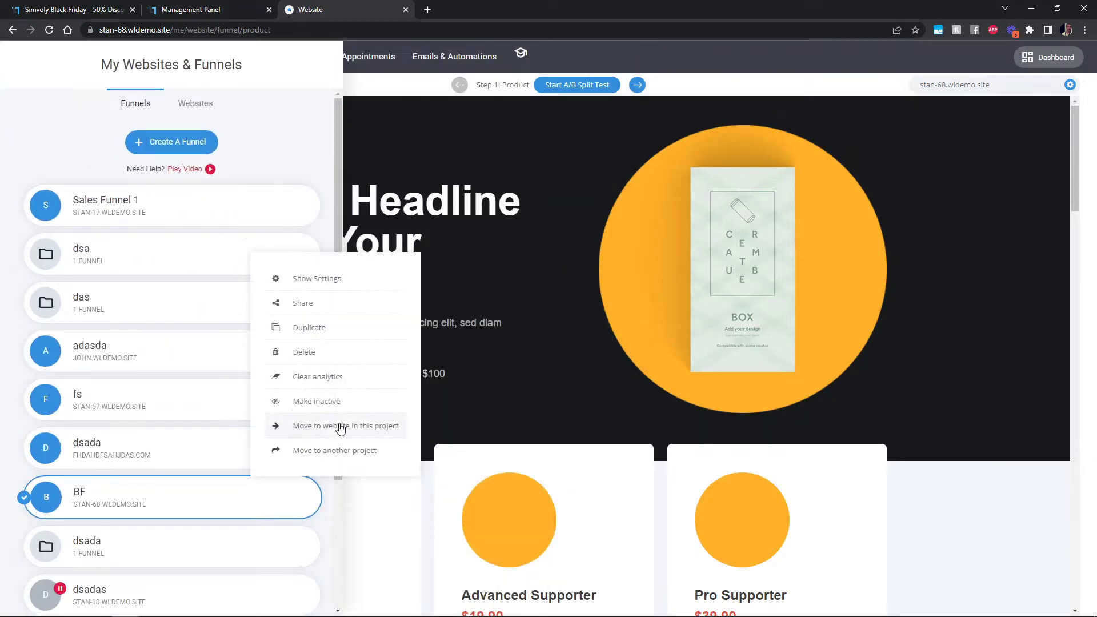
click(403, 426)
click(461, 183)
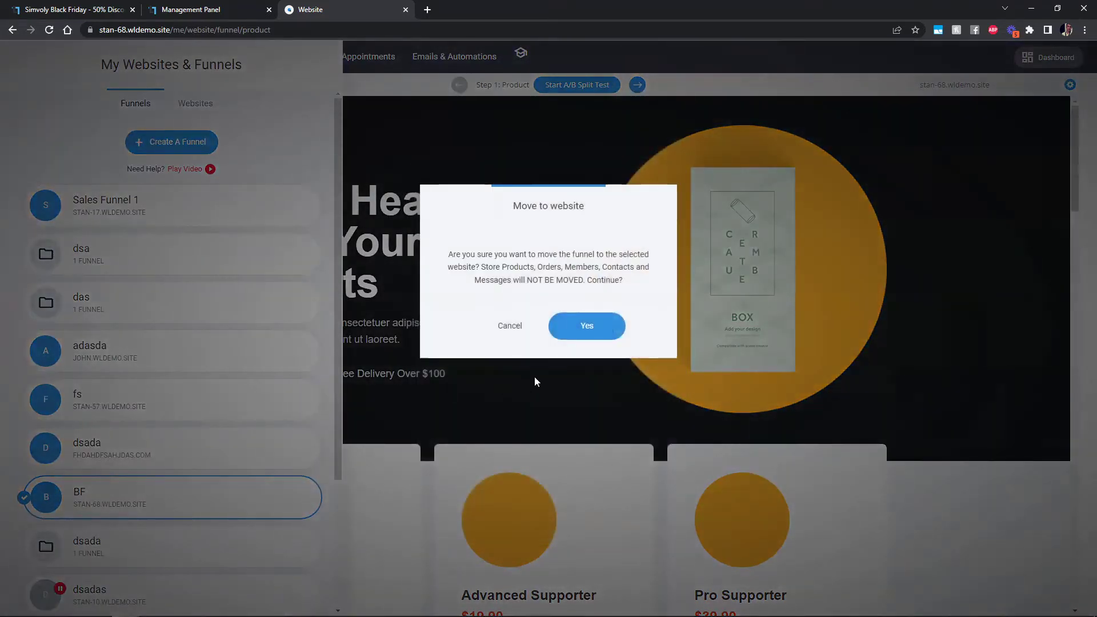
click(603, 338)
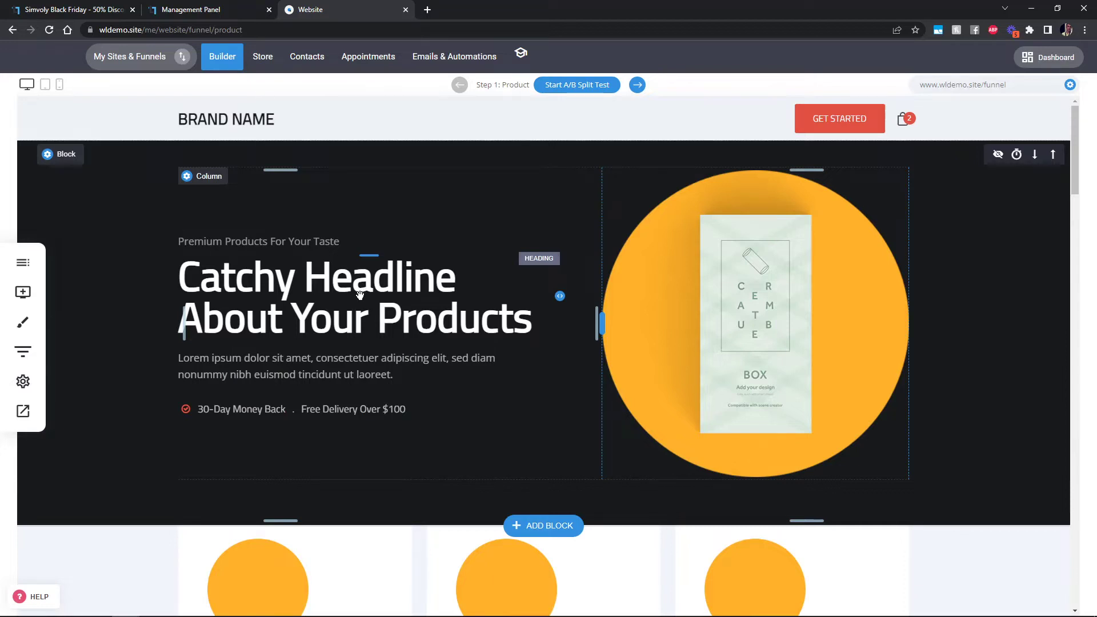
- Scroll the BF product page down to its plan cards, then switch to the Black Friday discount tab
click(23, 292)
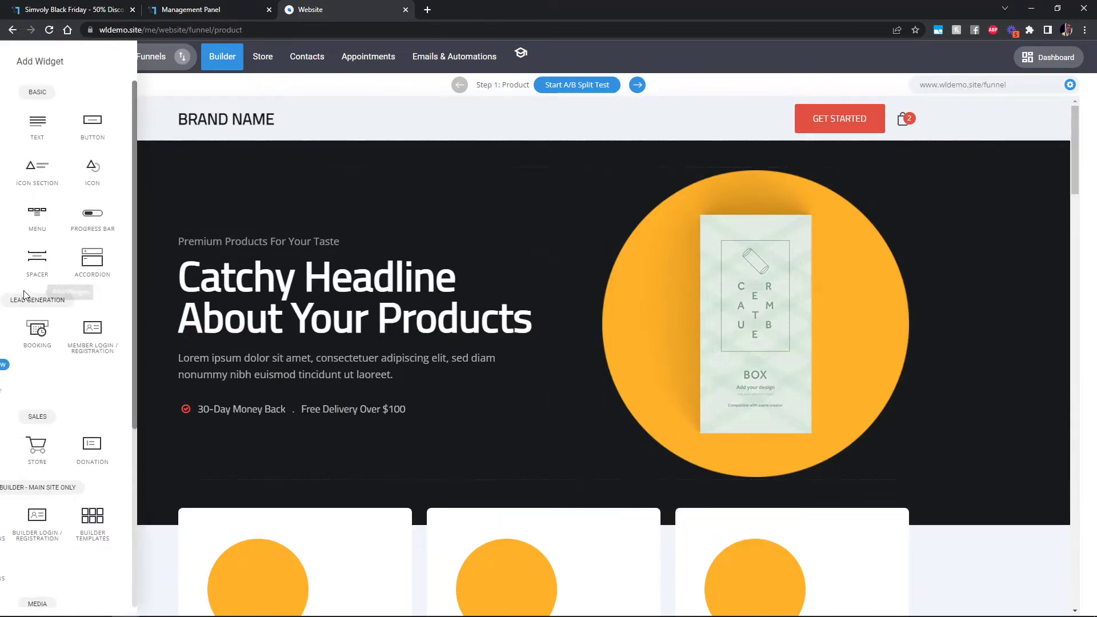
scroll(115, 387, down, 3)
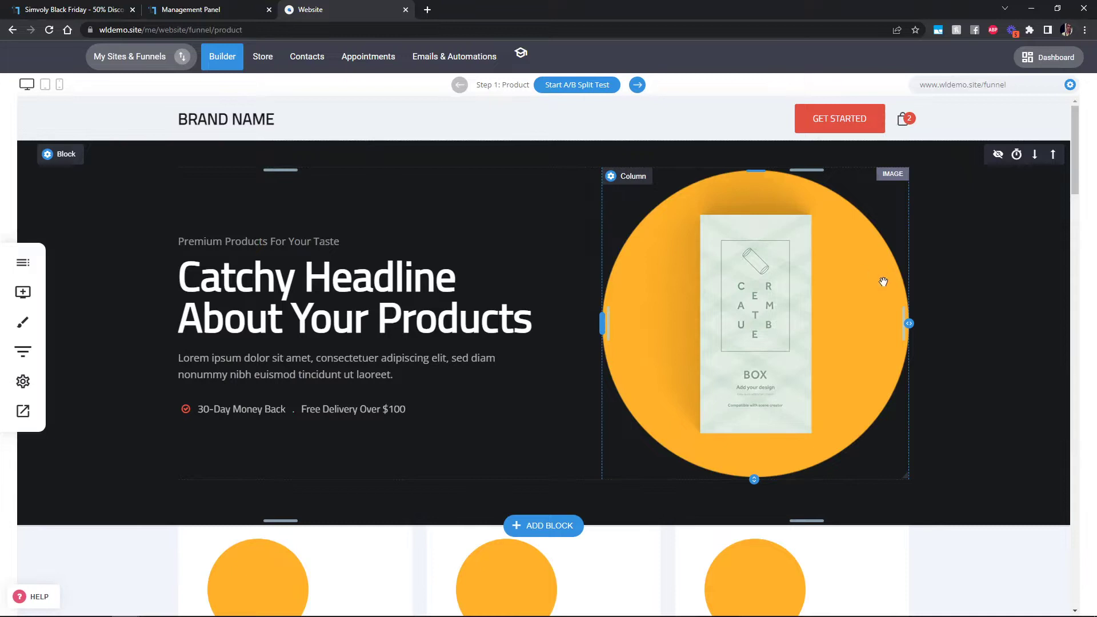
scroll(886, 288, down, 2)
scroll(754, 387, down, 4)
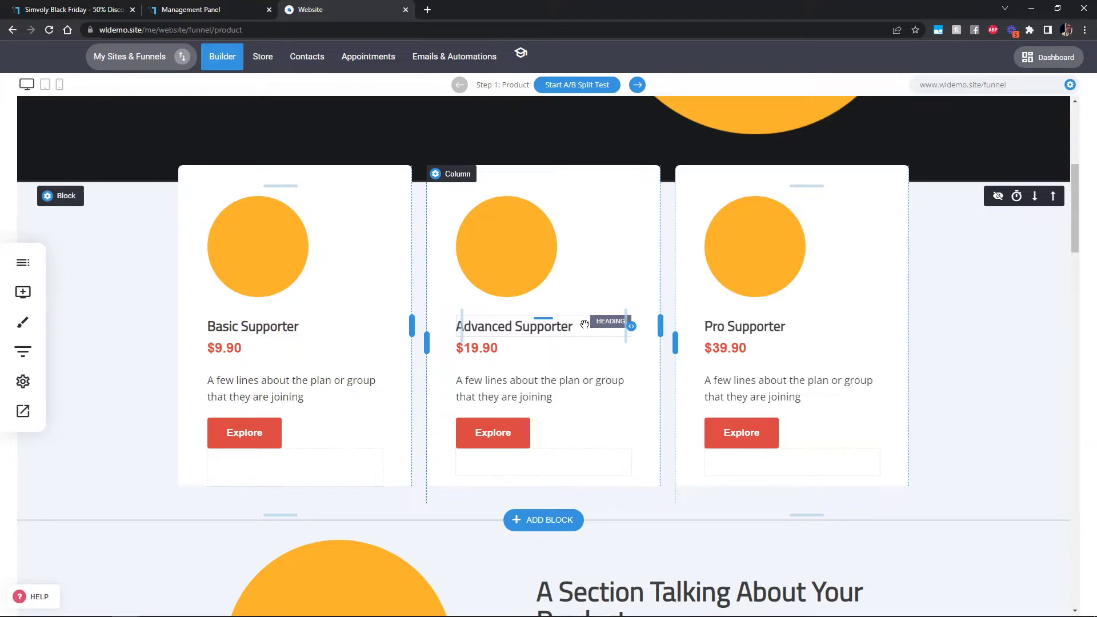
click(59, 16)
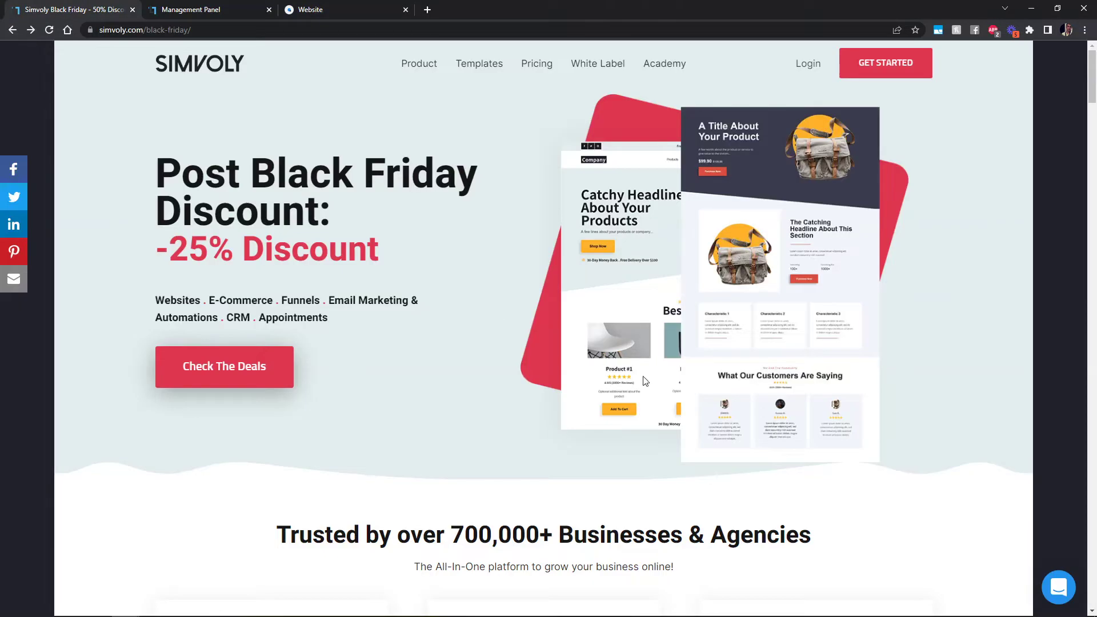
- Check the Black Friday plans' 14-days money-back guarantee, then return to the funnel builder
scroll(640, 378, down, 9)
scroll(360, 259, up, 1)
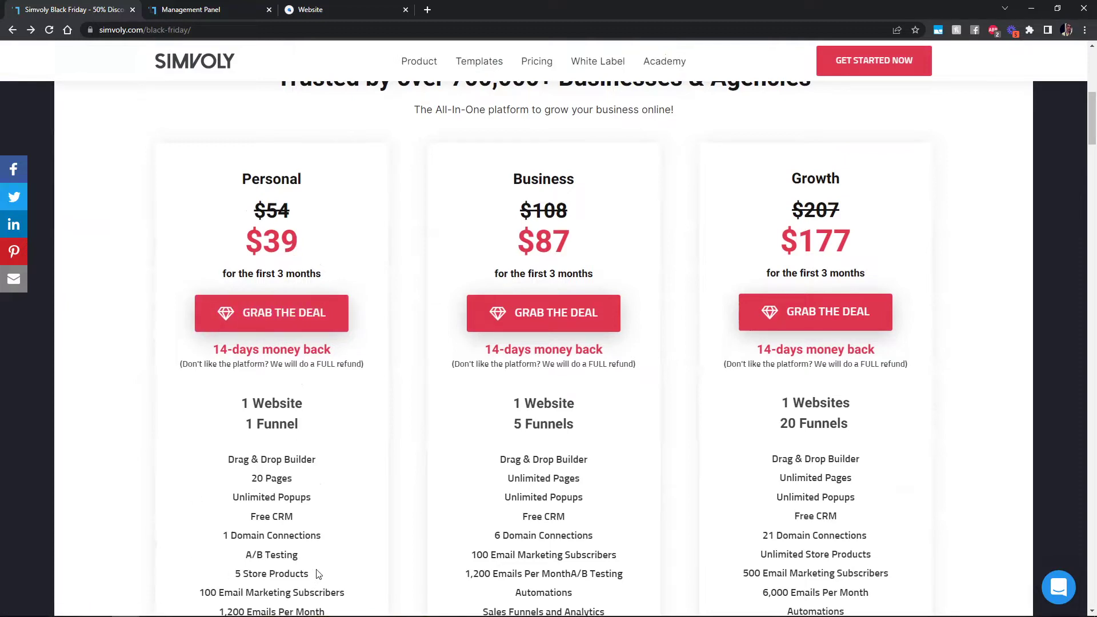
drag(478, 358, 610, 358)
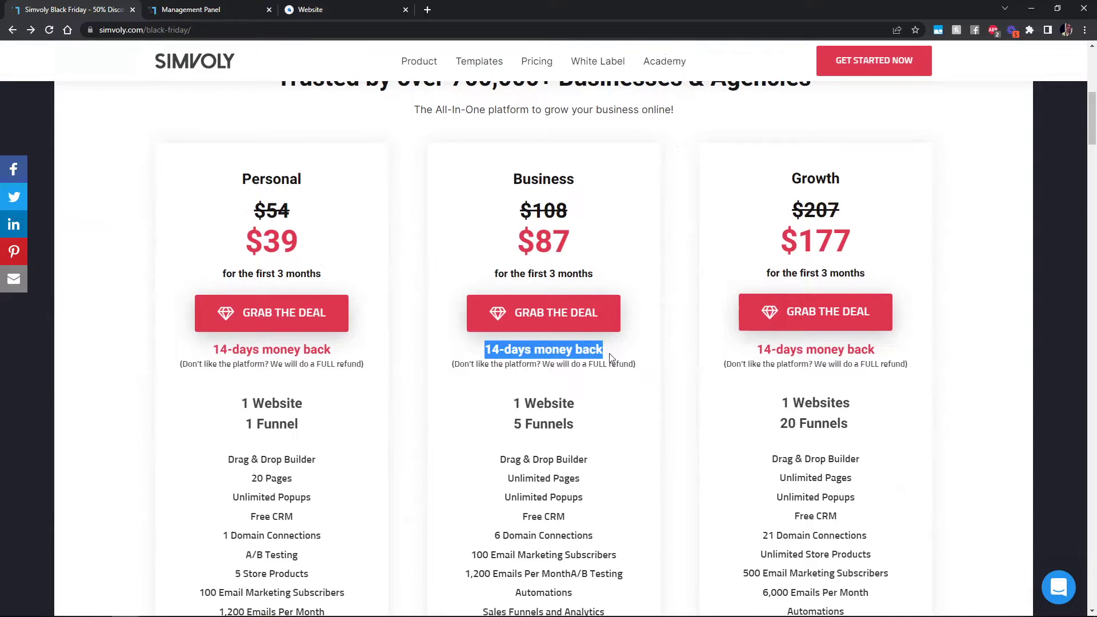
click(594, 409)
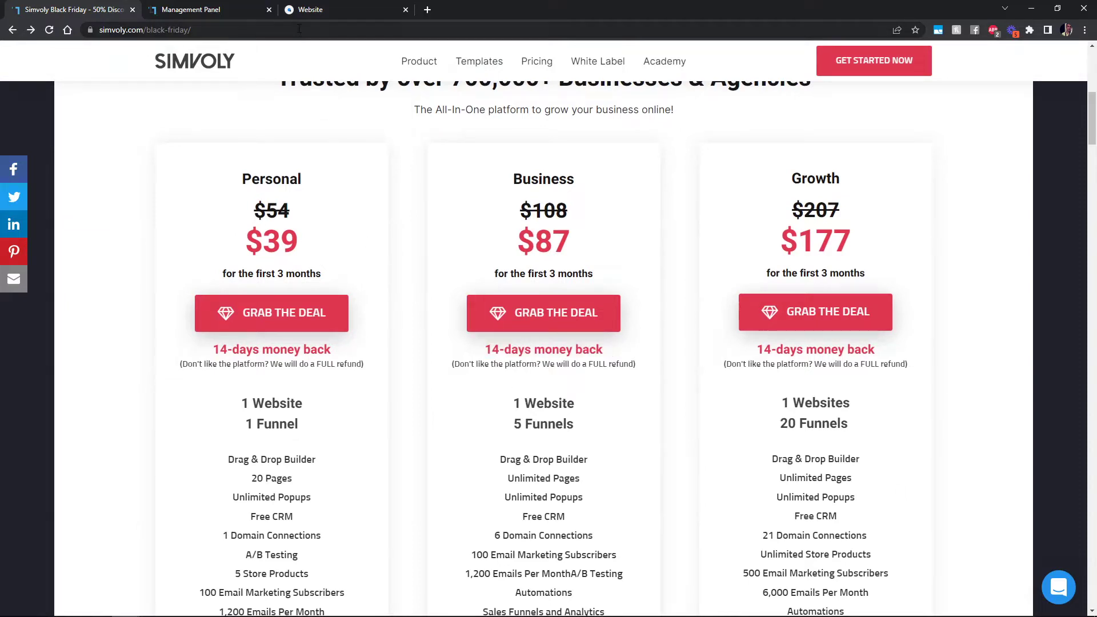
click(309, 10)
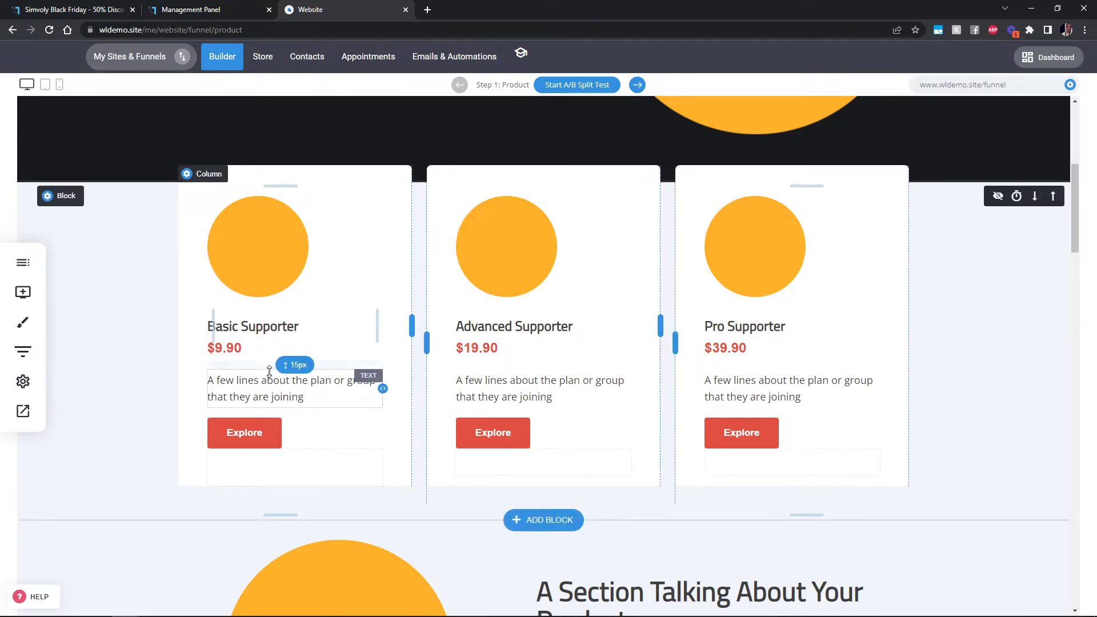
- Edit and finish the Basic Supporter card's description text
click(274, 390)
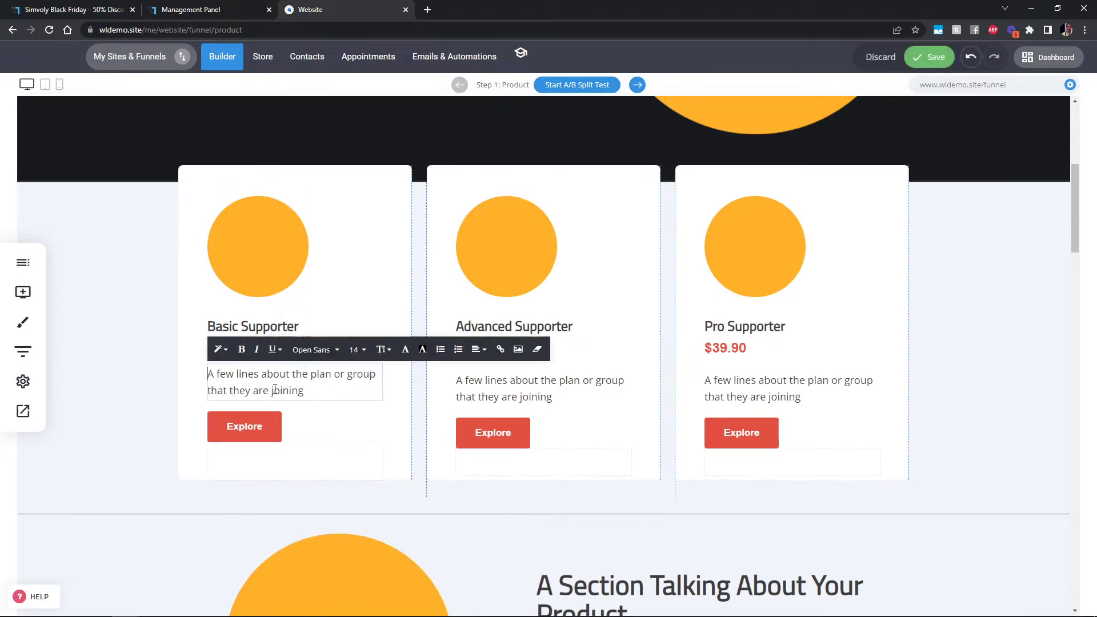
triple_click(275, 390)
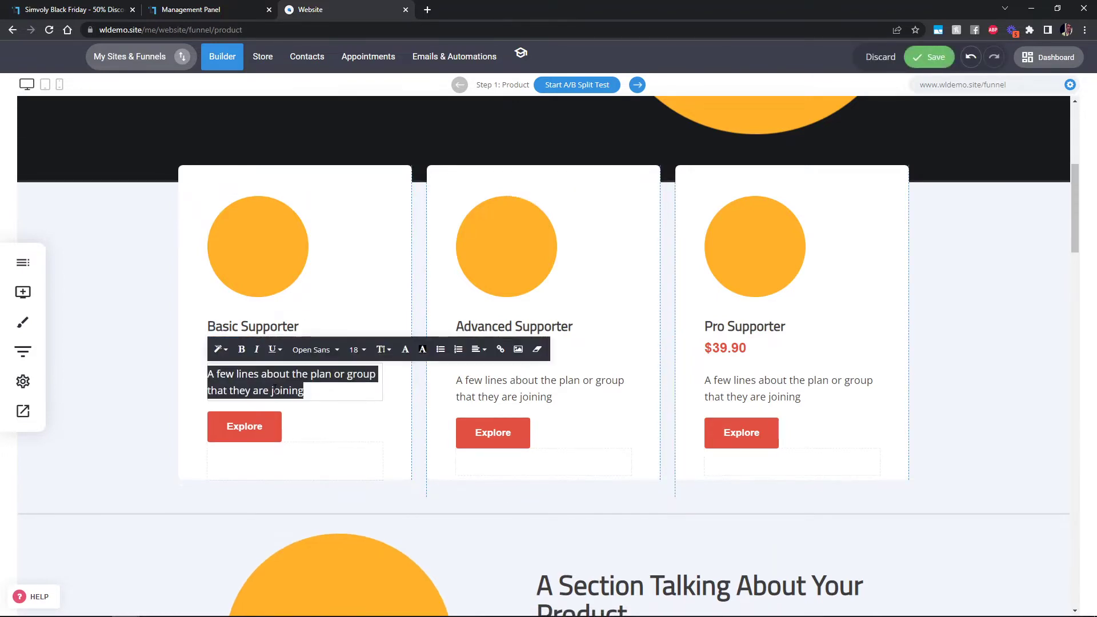
click(152, 397)
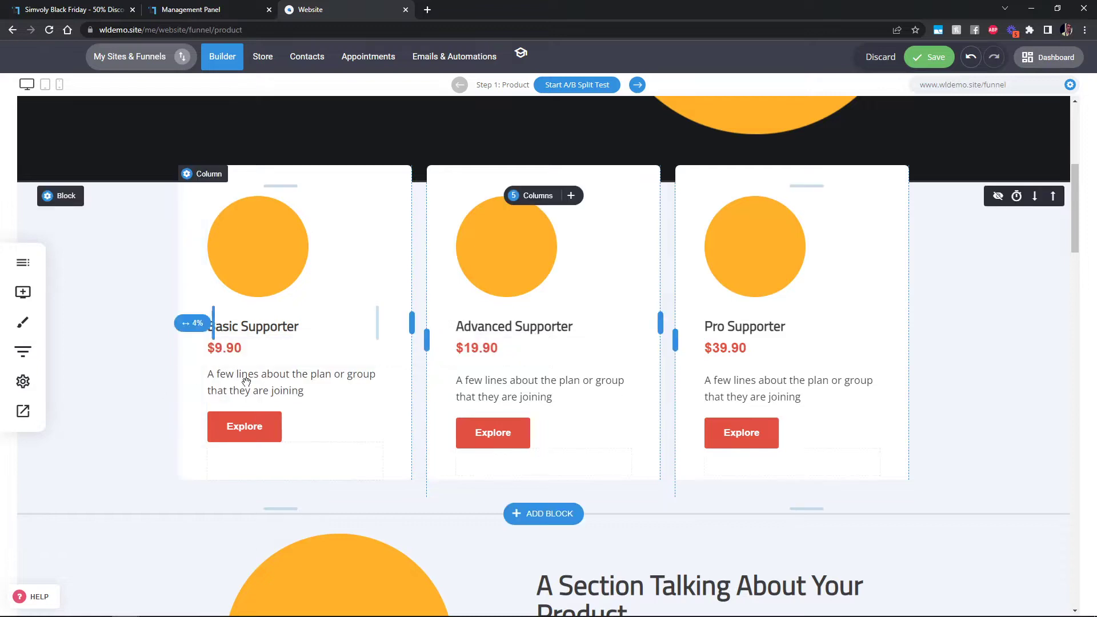
click(306, 391)
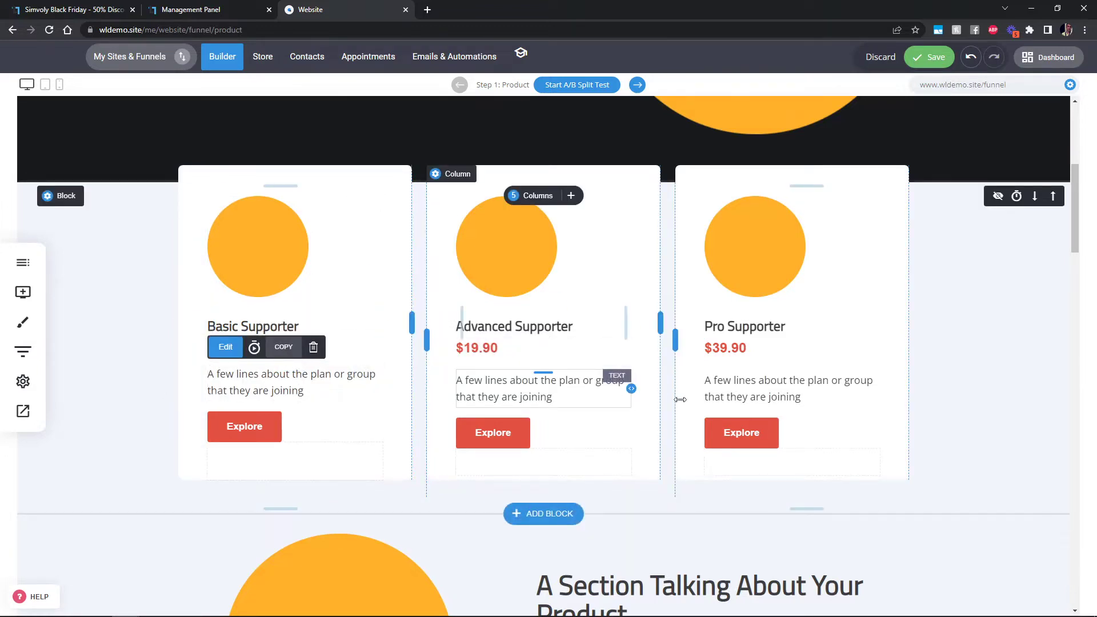
mouse_move(893, 480)
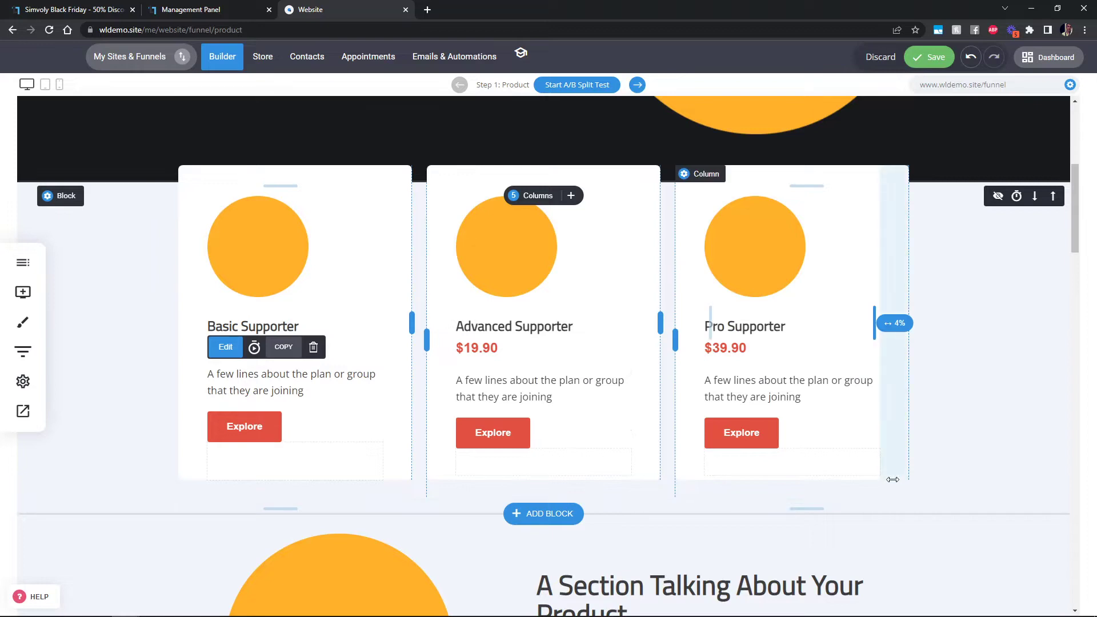
click(983, 410)
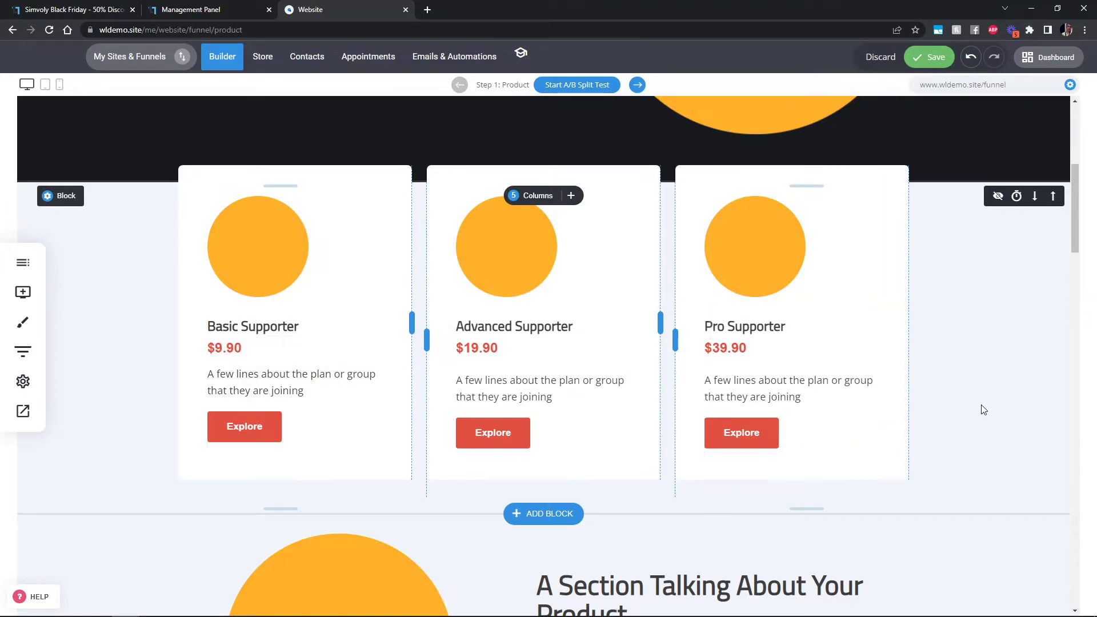
- Review the $9.90, $19.90 and $39.90 plan cards, then bring up the funnel's steps
scroll(983, 410, down, 4)
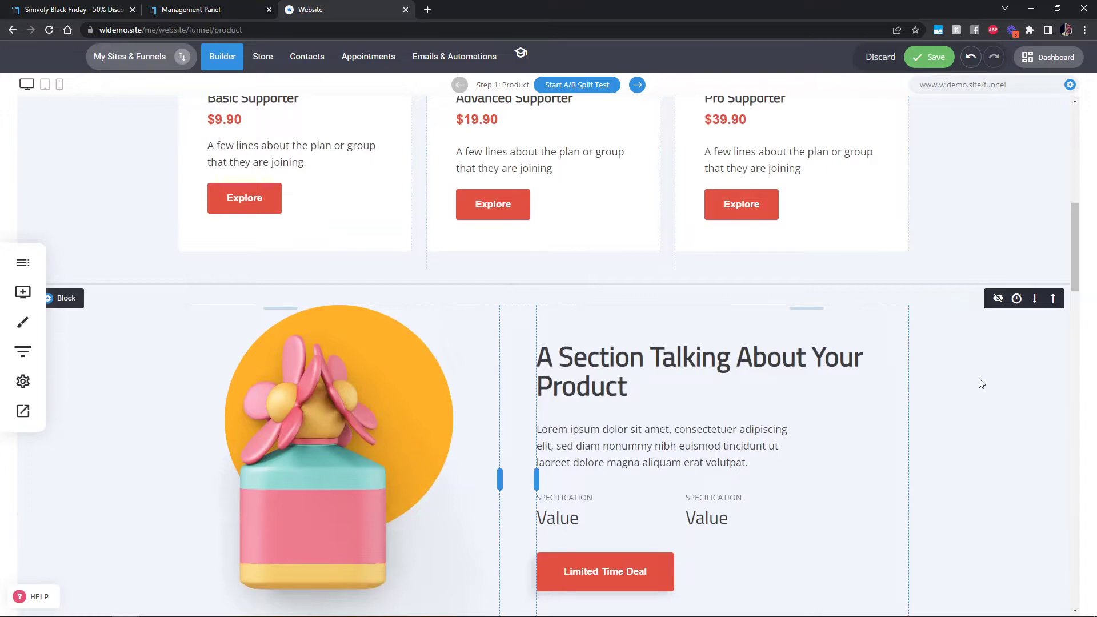
drag(1078, 274, 1093, 238)
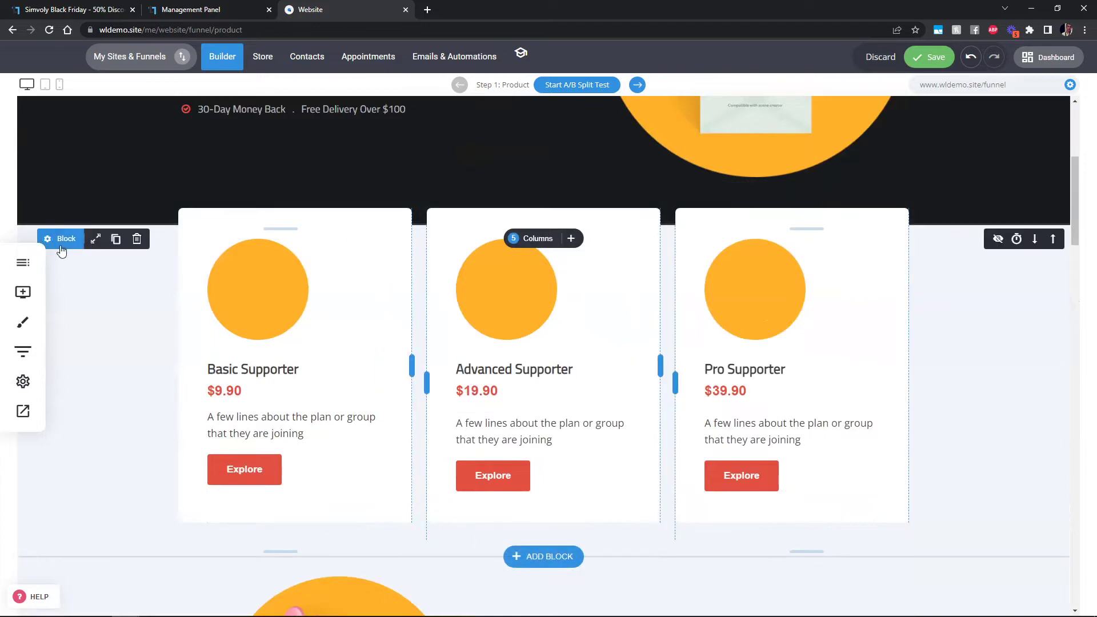
drag(1079, 215, 1089, 480)
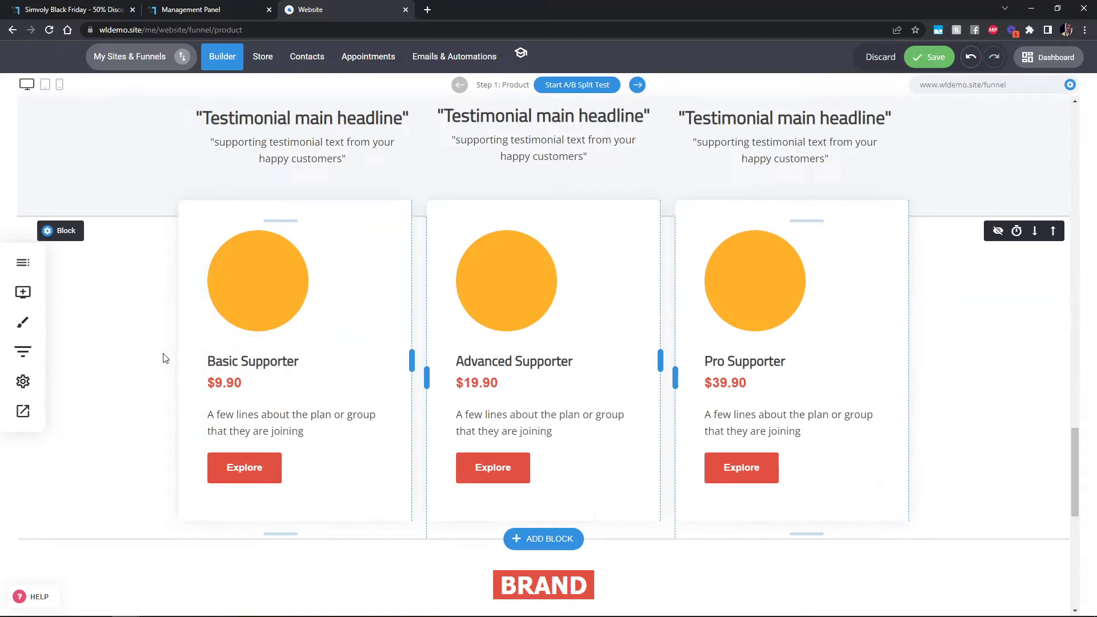
scroll(1017, 240, up, 15)
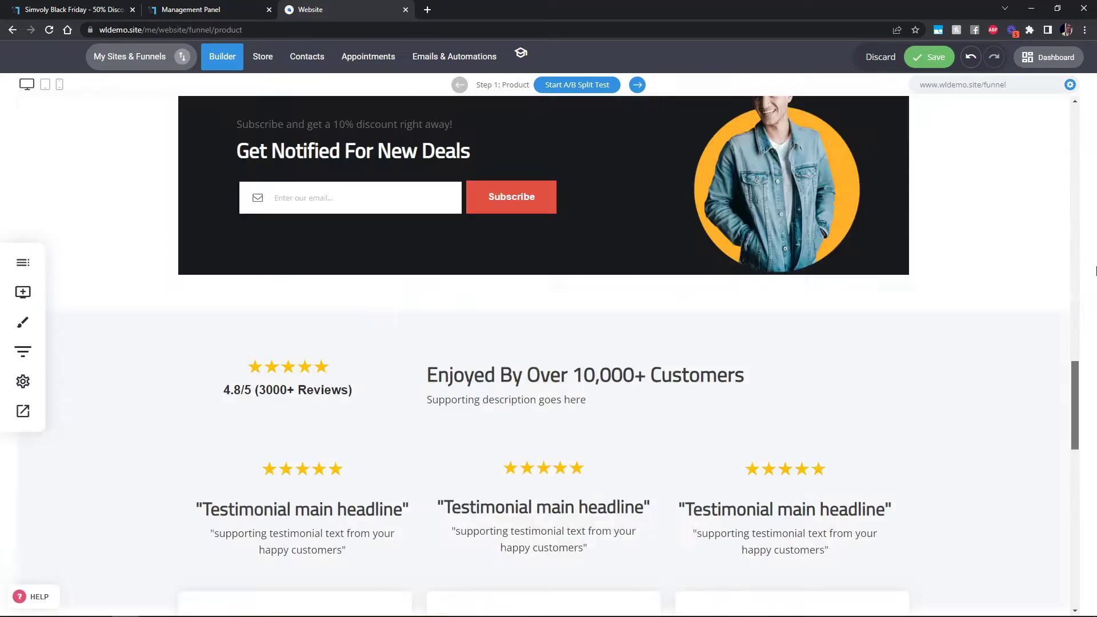
scroll(609, 328, down, 5)
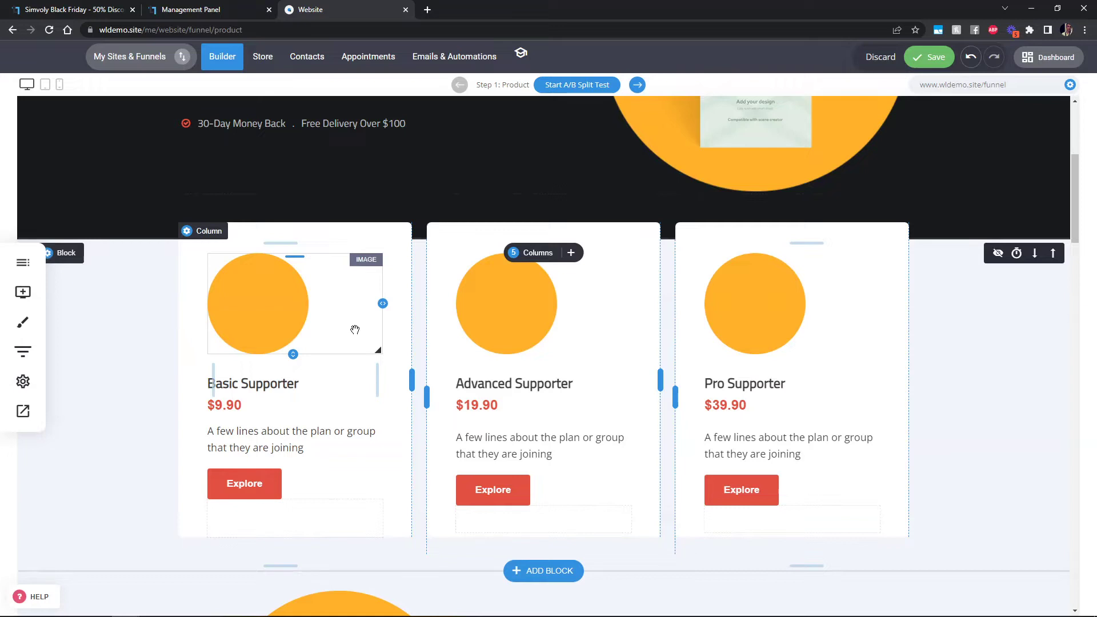
click(273, 487)
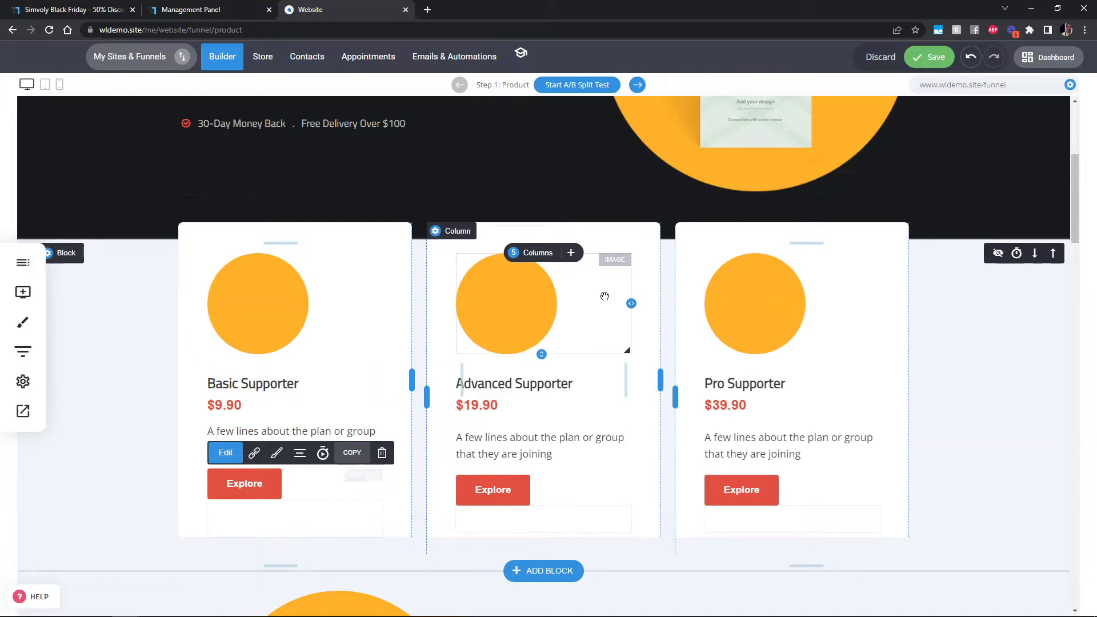
click(26, 355)
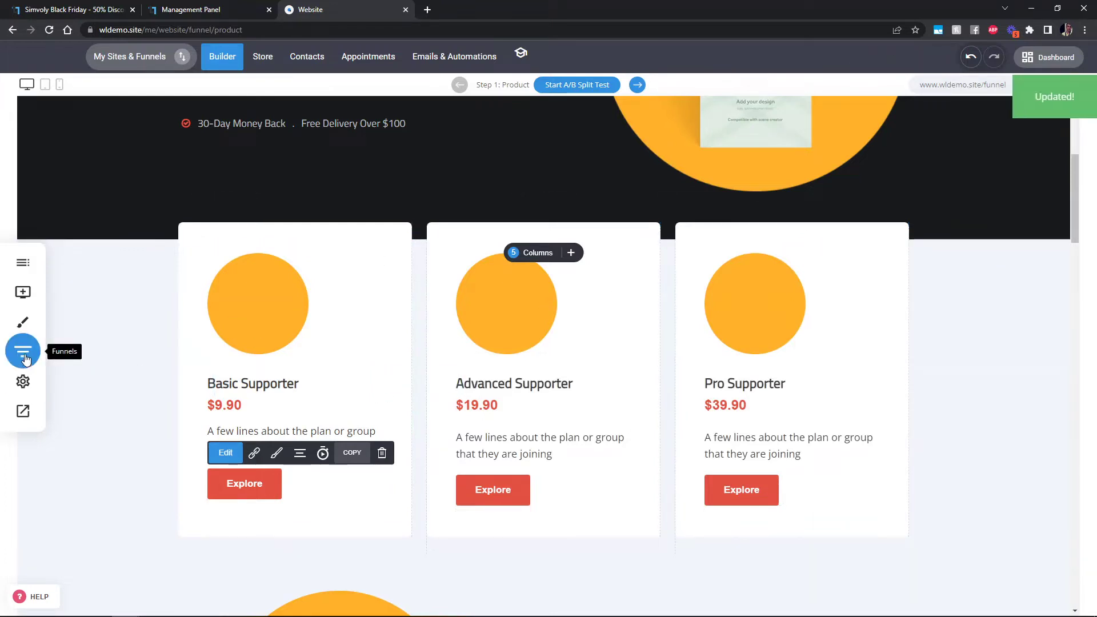
- Delete the Product One step from BF and open the Checkout step for editing
mouse_move(122, 312)
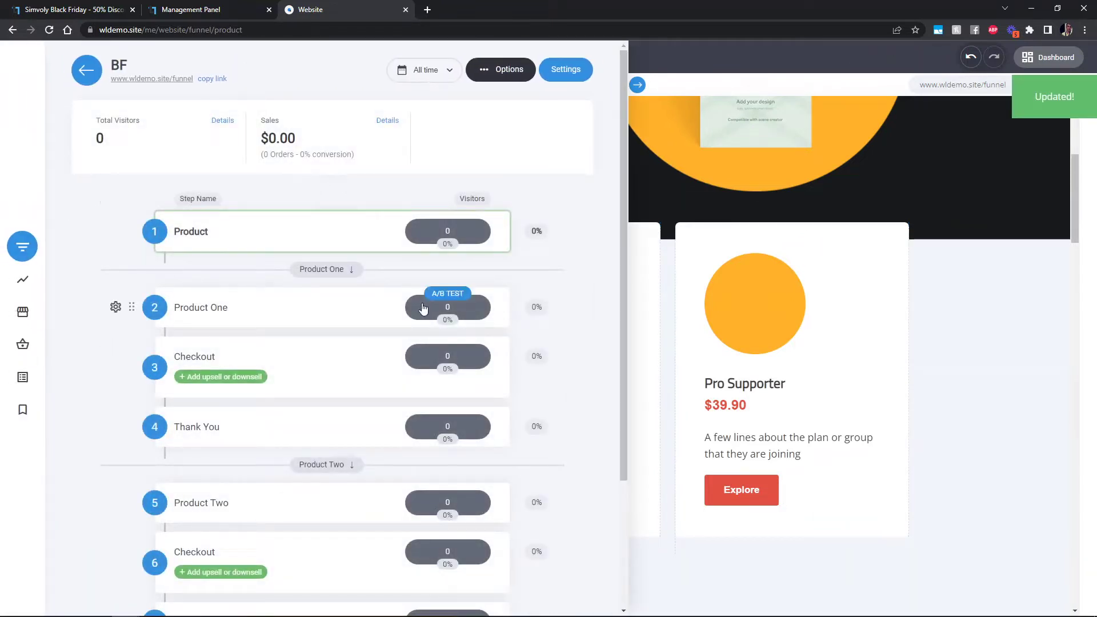
click(116, 308)
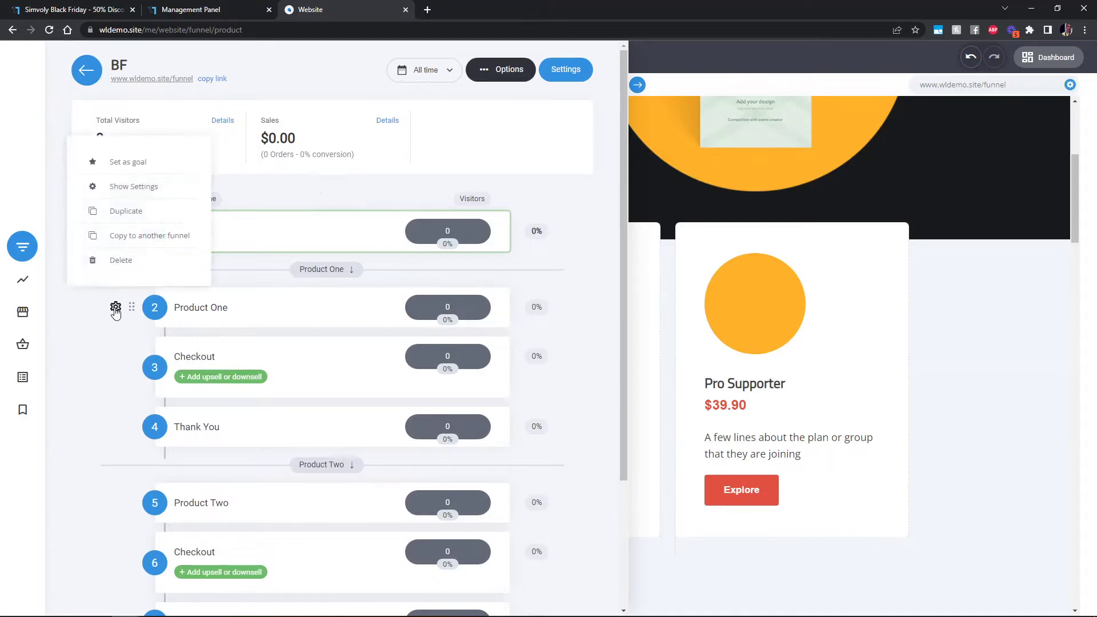
click(131, 269)
click(580, 329)
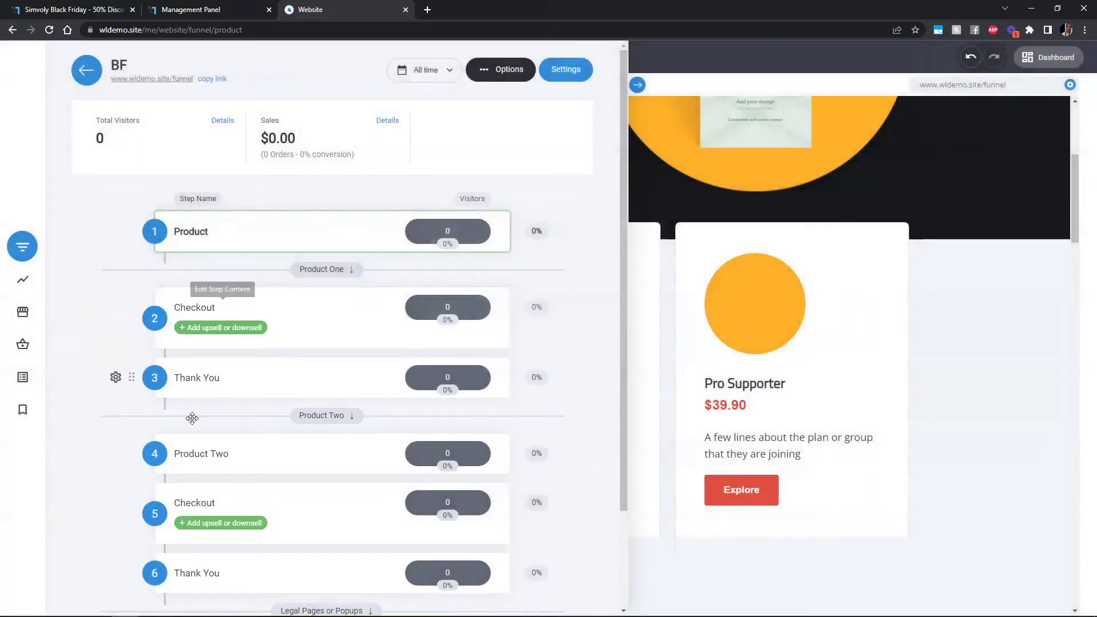
click(201, 314)
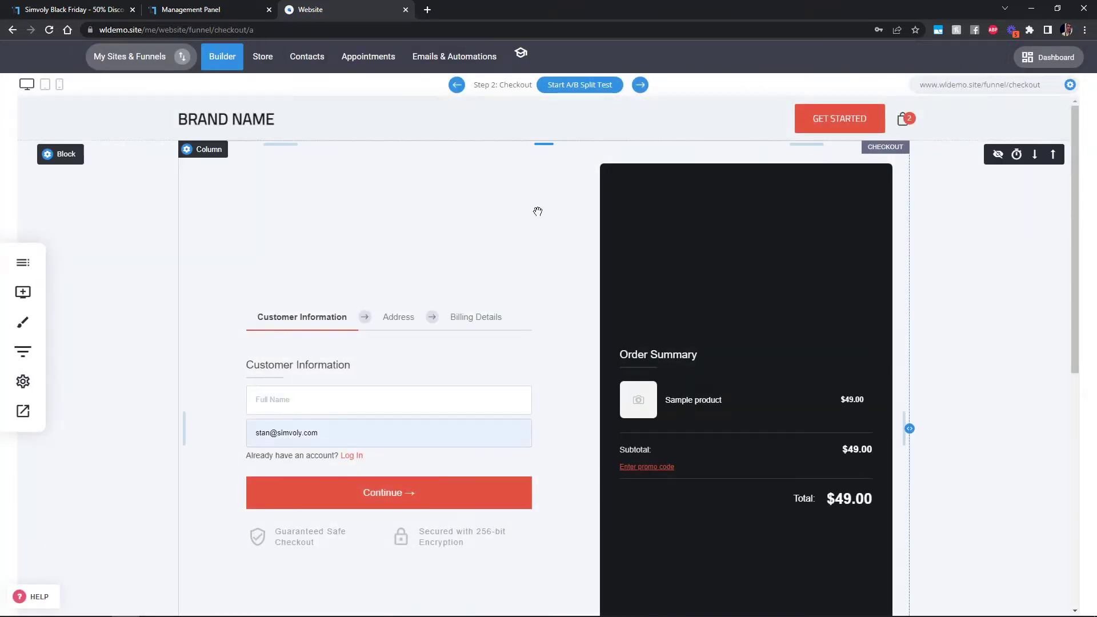
- Close the widget list and show the Simvoly Black Friday pricing tab
click(23, 292)
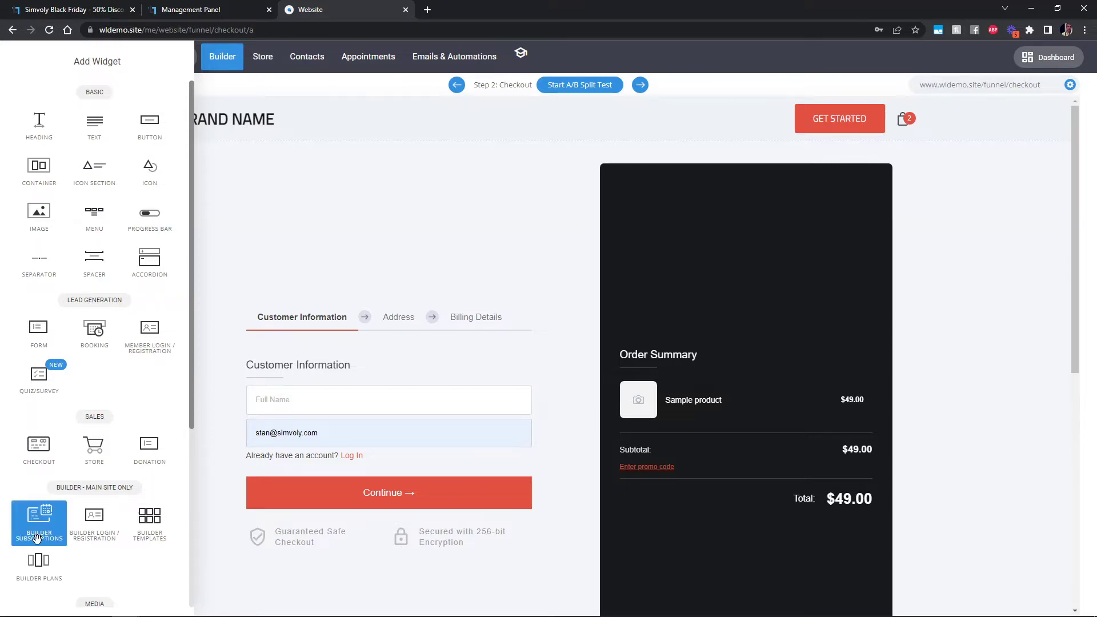
click(552, 308)
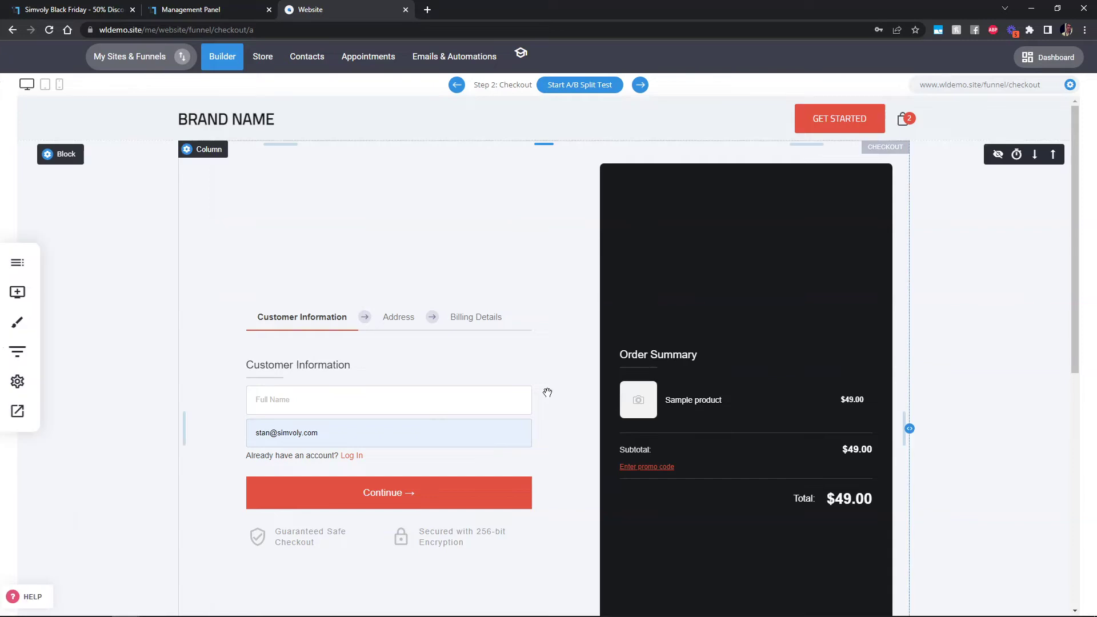
click(69, 9)
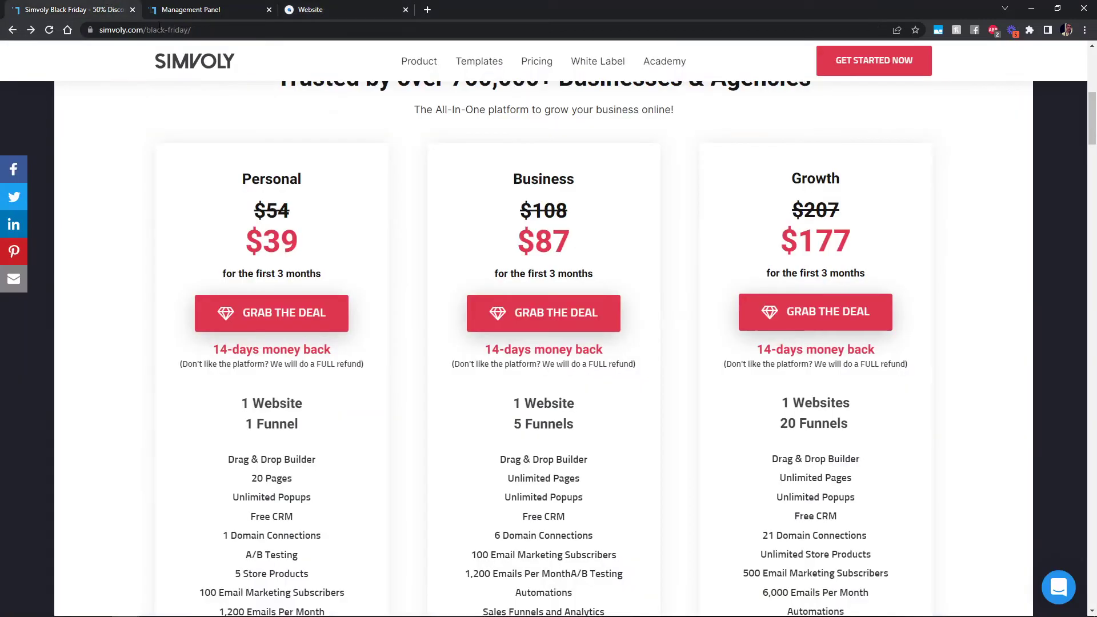
- Open the Personal plan's $39 Grab the Deal checkout for reference, then return to the builder
click(292, 319)
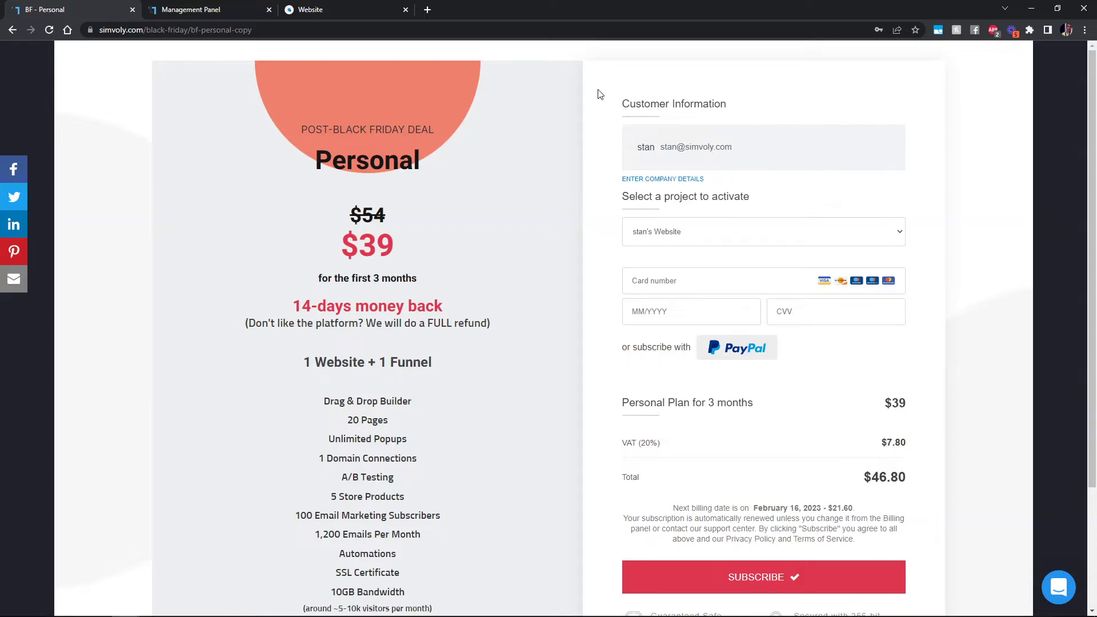
click(320, 10)
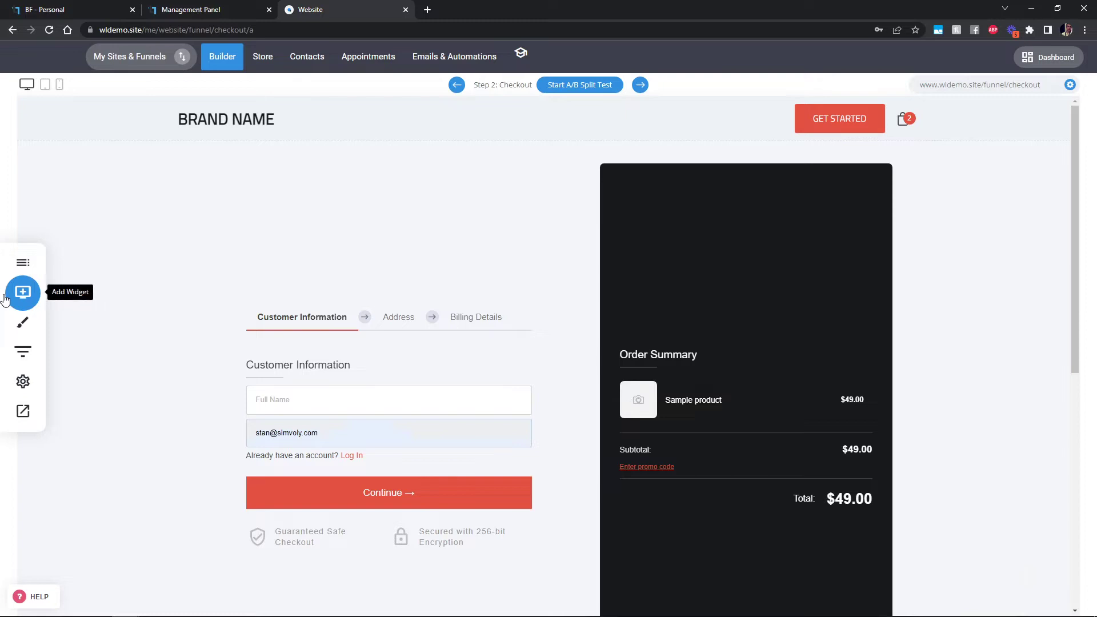
- Replace the old product checkout form with a Builder Subscriptions widget
click(23, 292)
drag(38, 511, 644, 203)
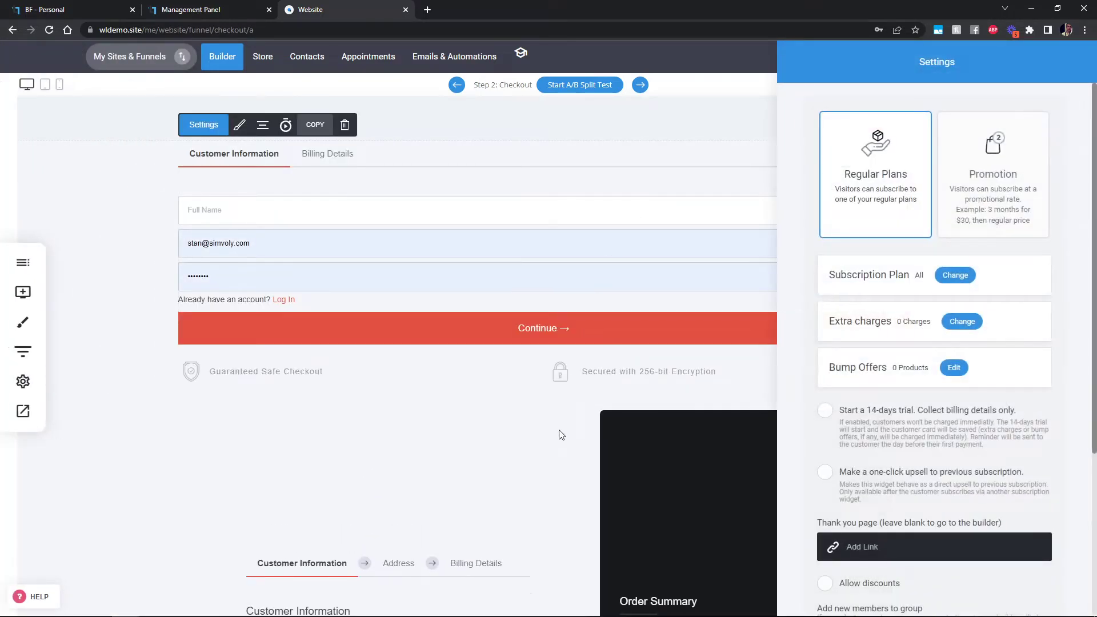
click(562, 435)
click(371, 372)
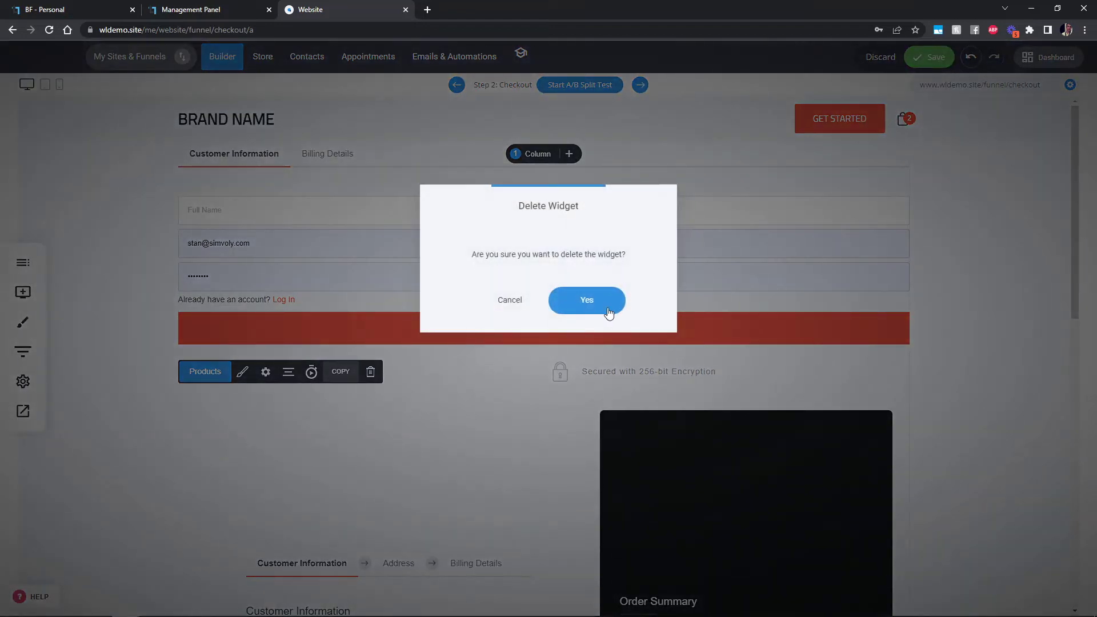
click(611, 313)
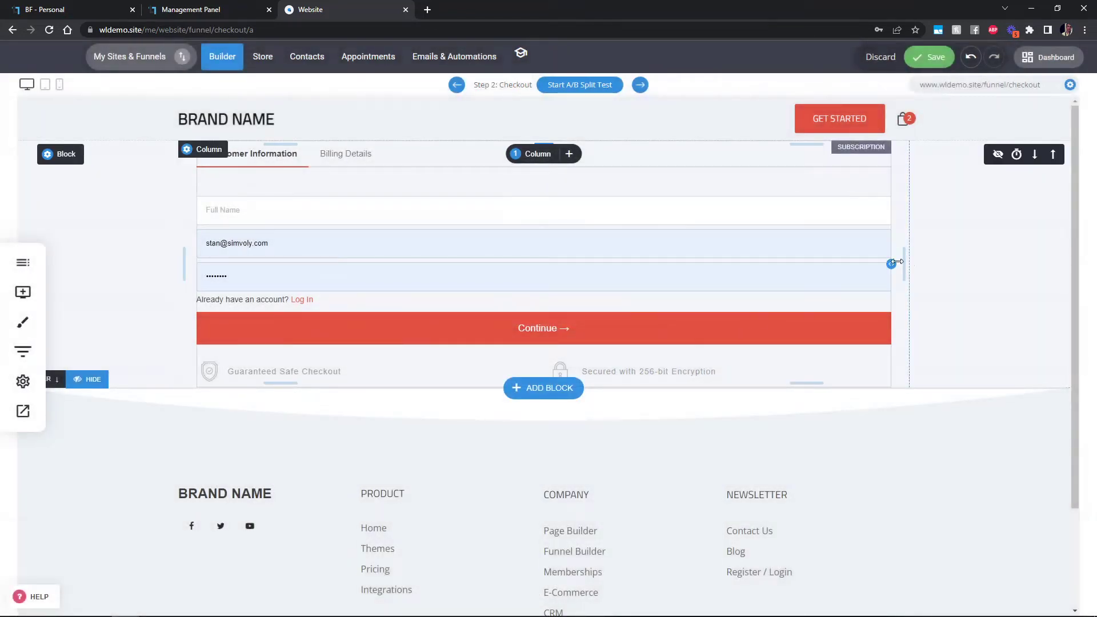
- Narrow the subscription form to 576px, centred, with extra space above and below
drag(907, 263, 521, 284)
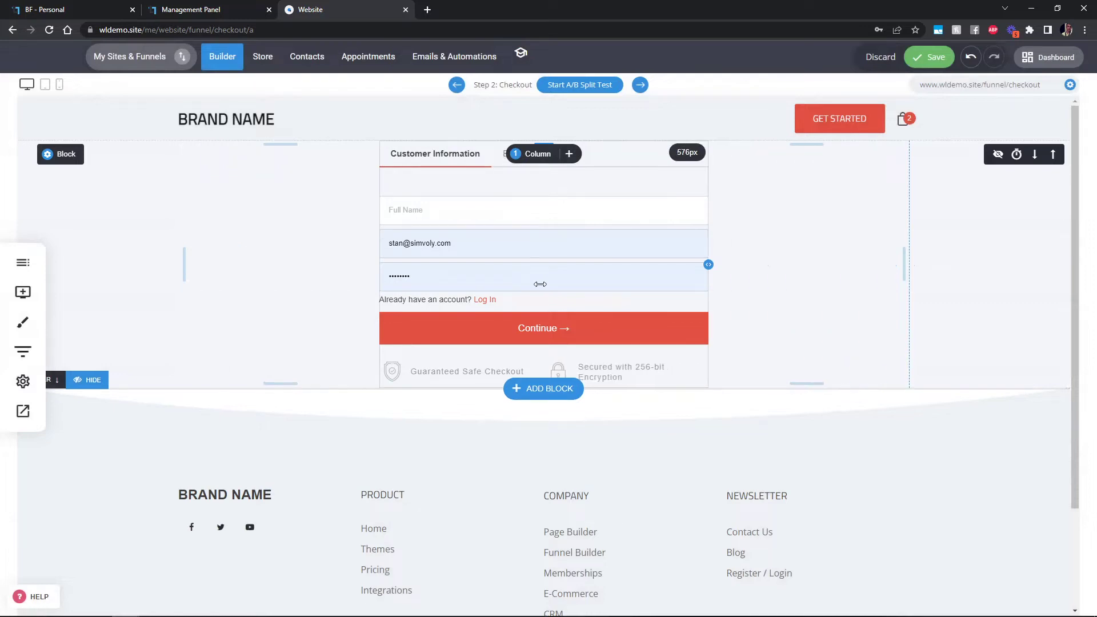
drag(822, 146, 822, 198)
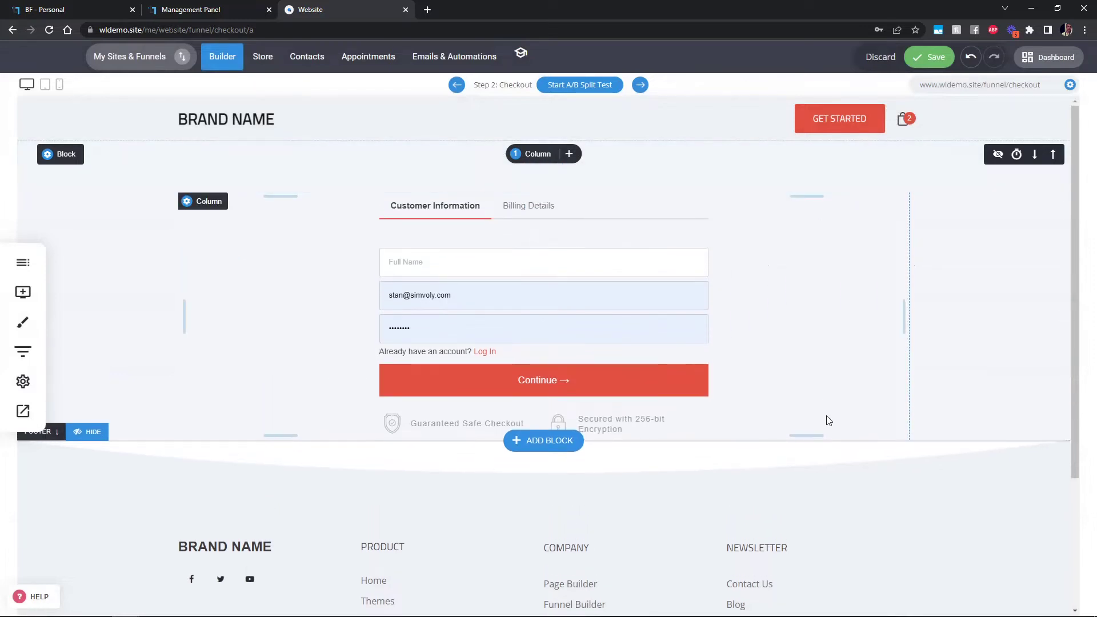
drag(812, 434, 811, 477)
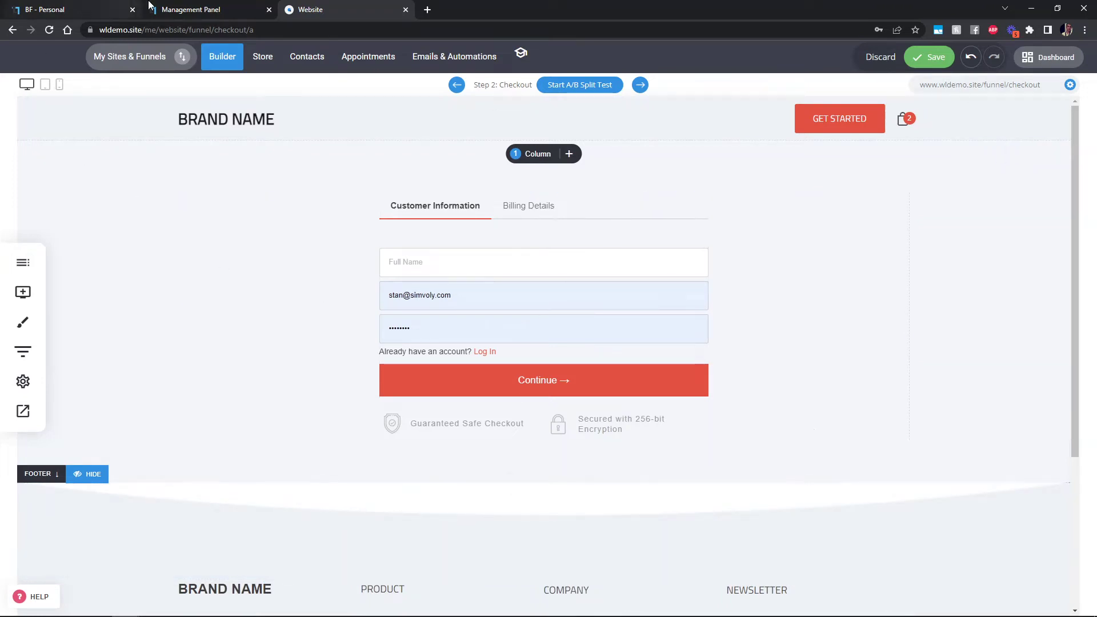
click(111, 6)
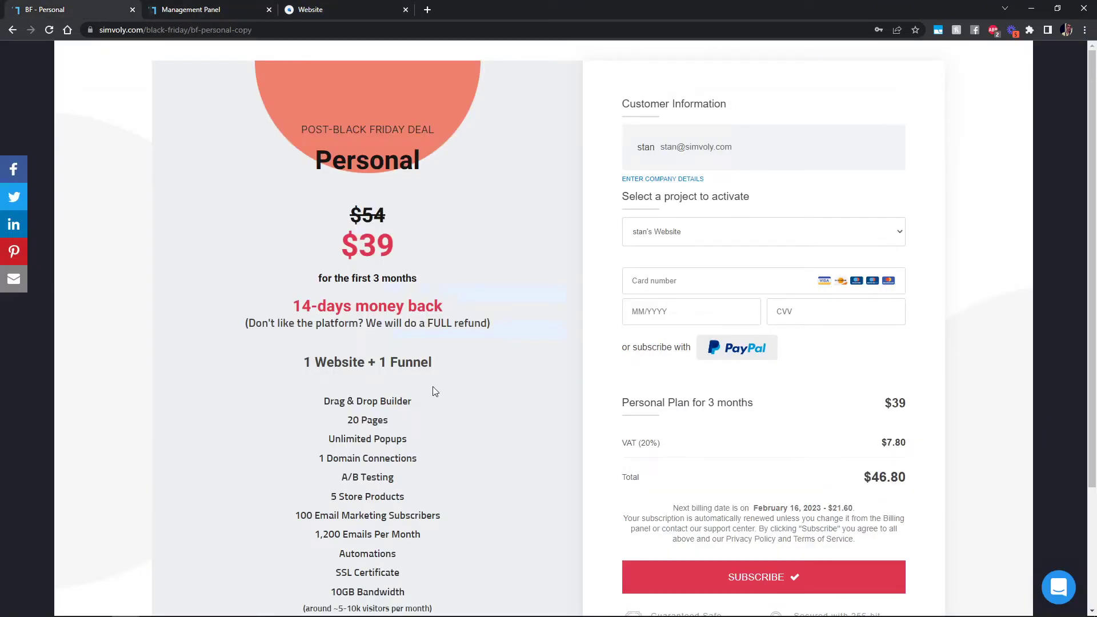
click(320, 9)
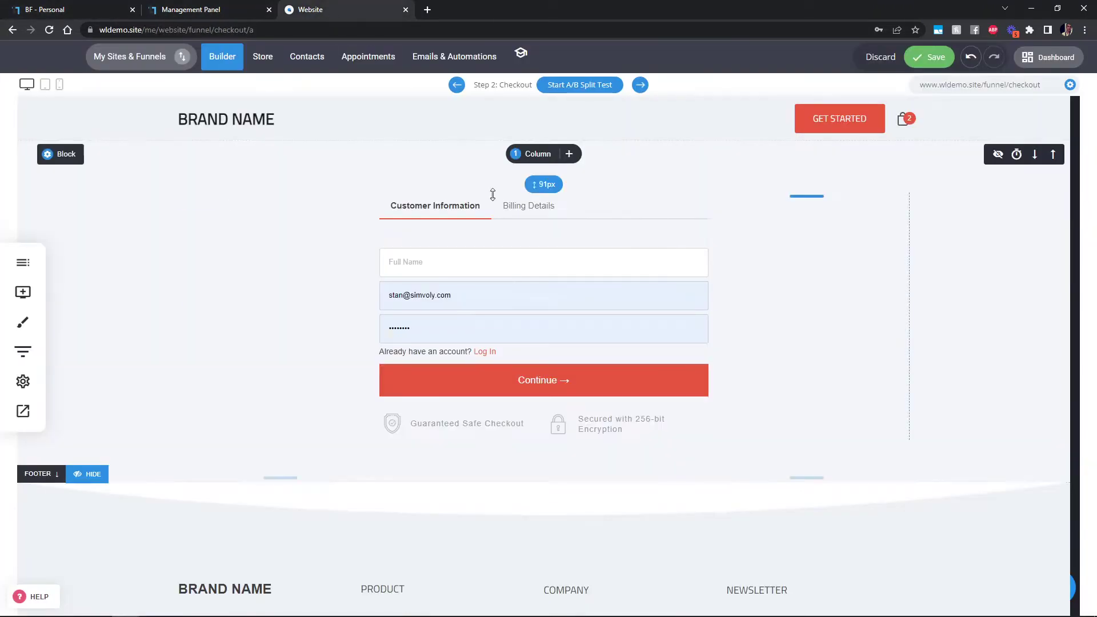
- Split the checkout section into two columns and give the right column a white background
click(543, 155)
click(554, 209)
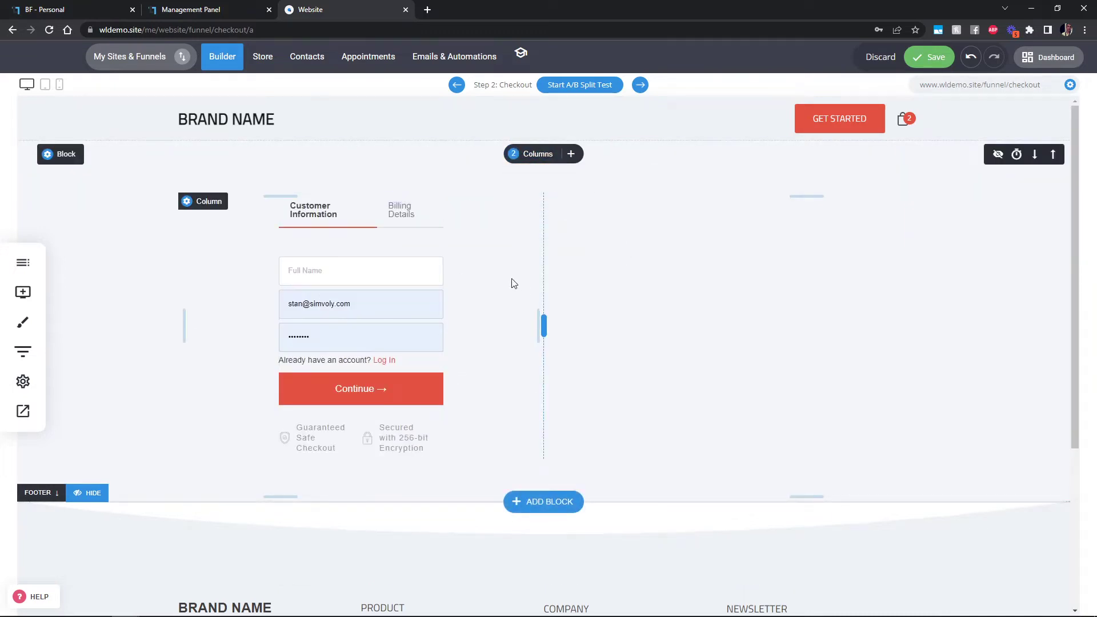
drag(543, 315, 522, 320)
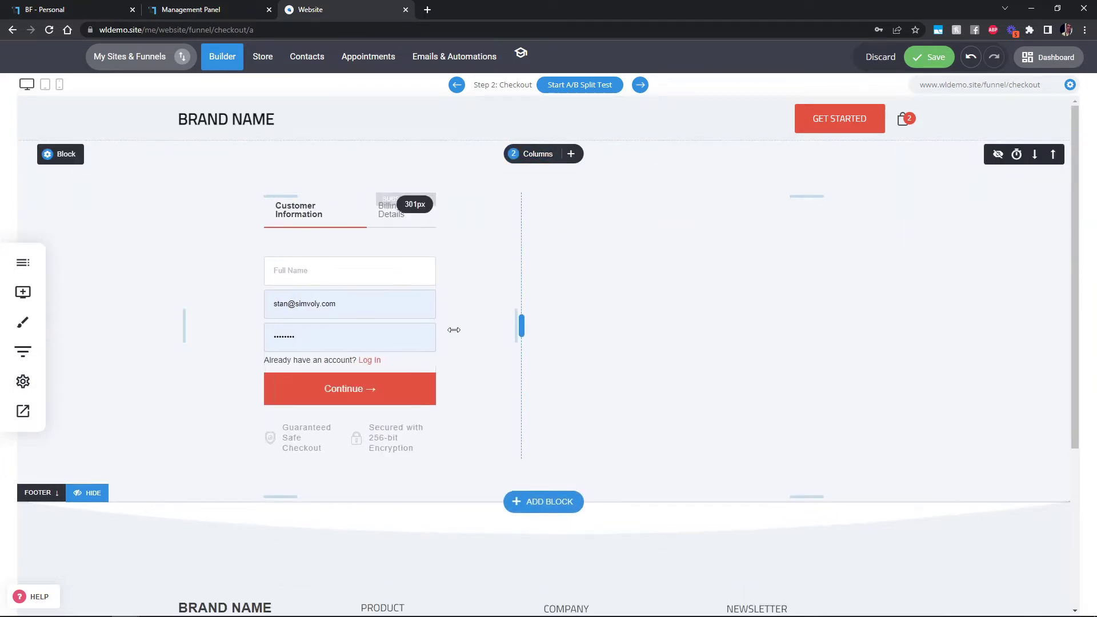
click(549, 202)
click(874, 182)
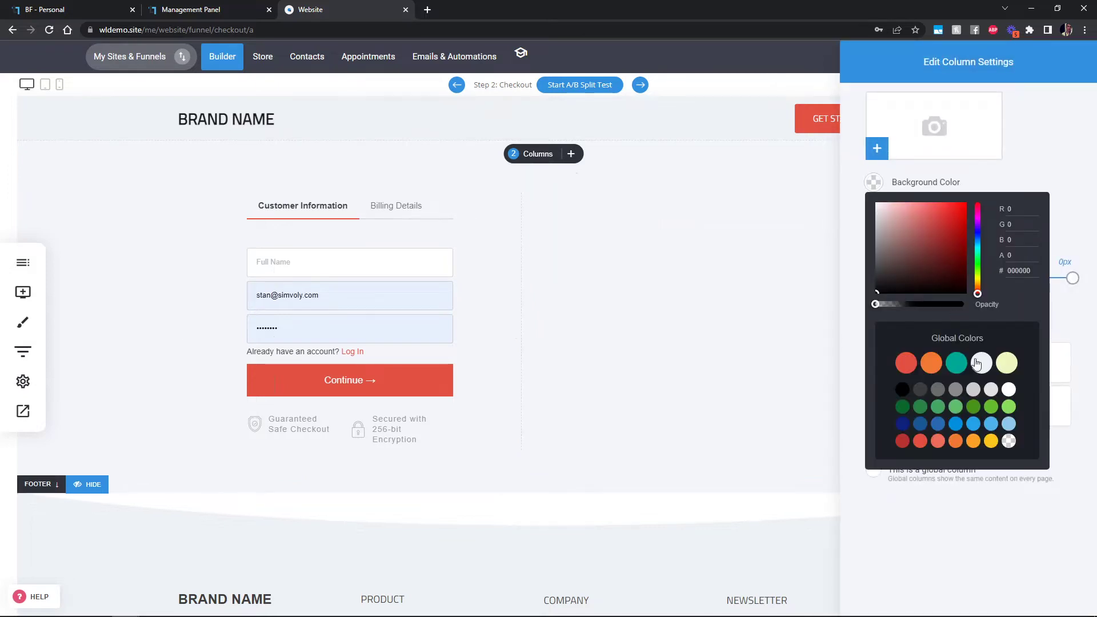
click(1009, 391)
click(715, 393)
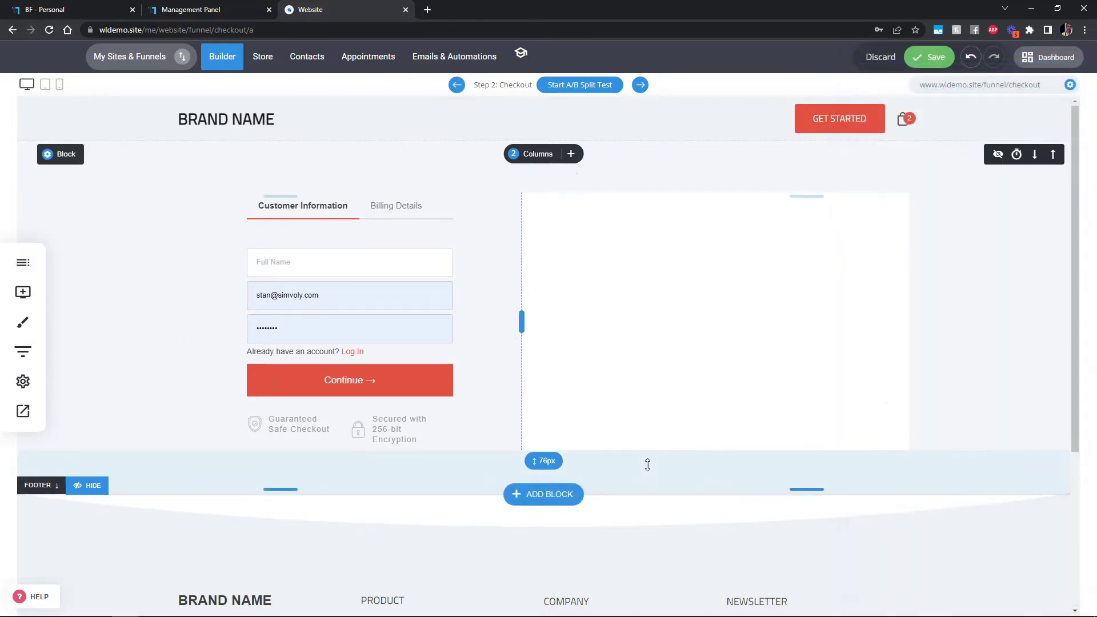
- Add 4% left padding to the right column and widen the checkout form column
drag(522, 322, 550, 329)
drag(889, 321, 865, 322)
click(21, 295)
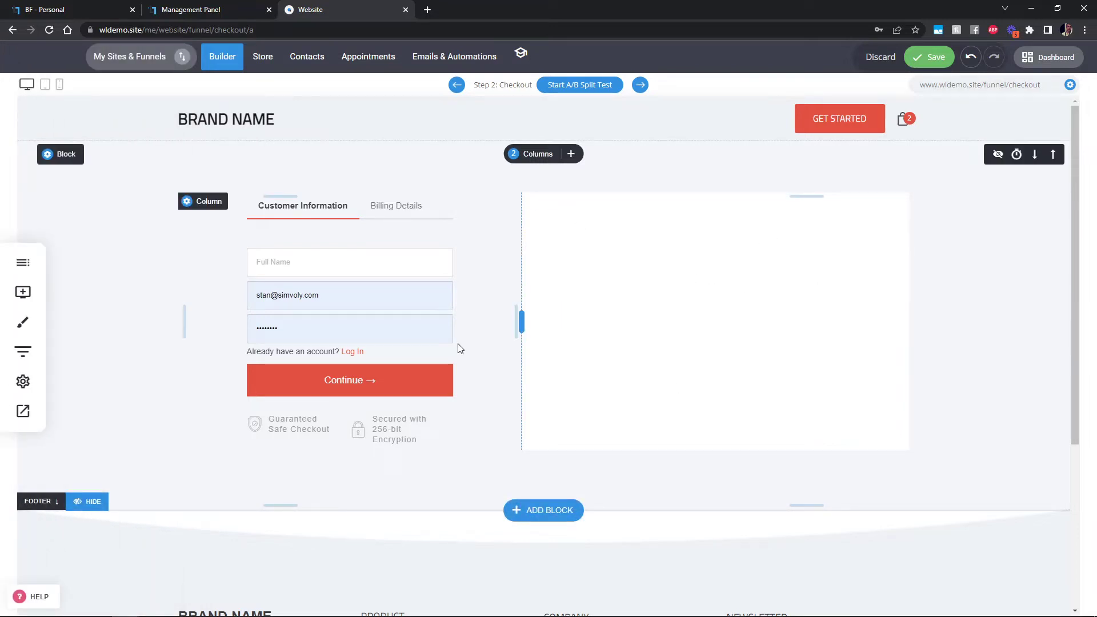
drag(458, 329, 544, 318)
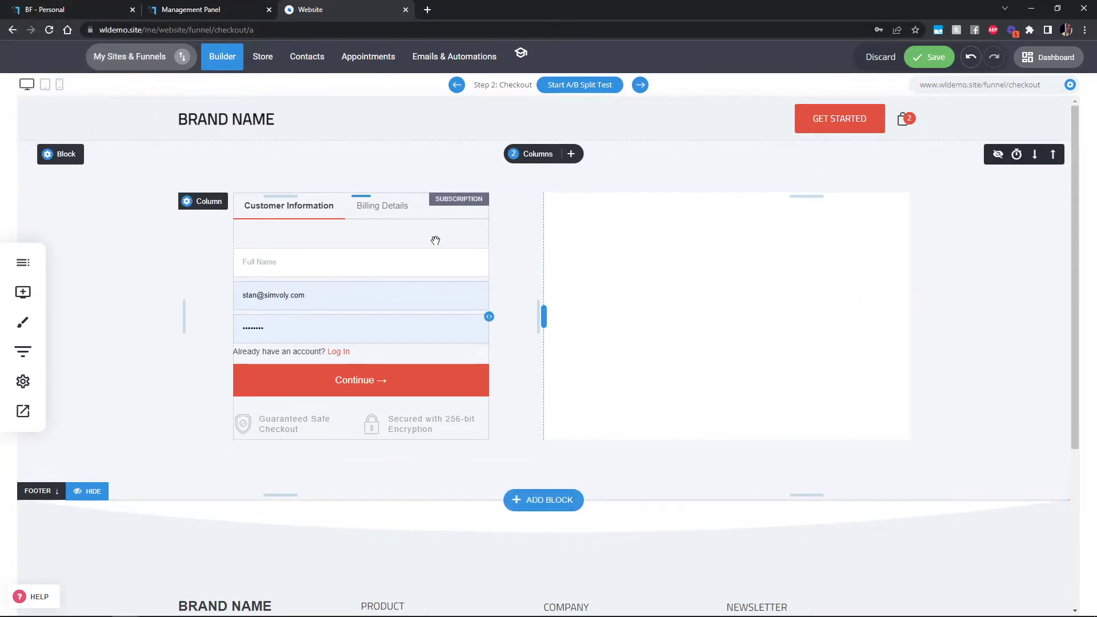
click(417, 277)
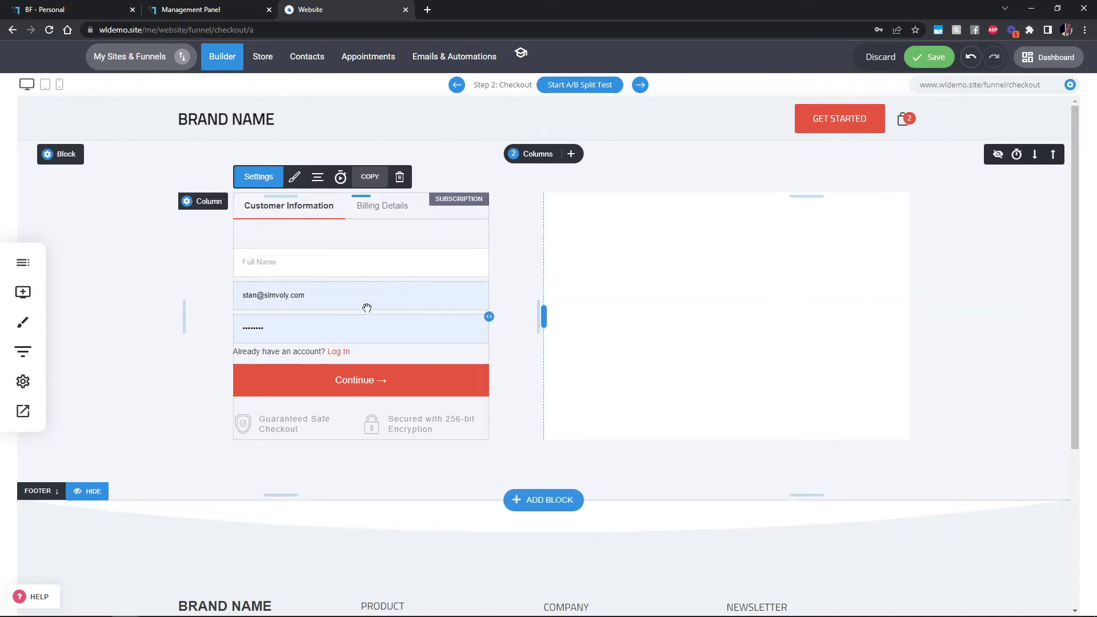
- Switch the subscription widget to a Promotion with a 6-month initial period priced 99
click(381, 292)
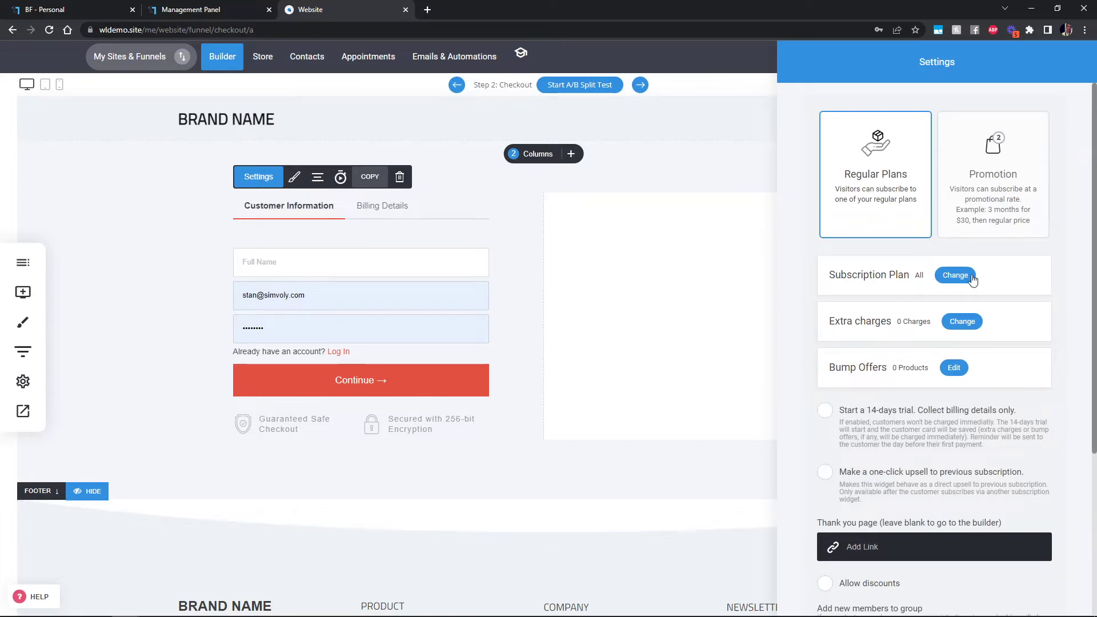
click(987, 184)
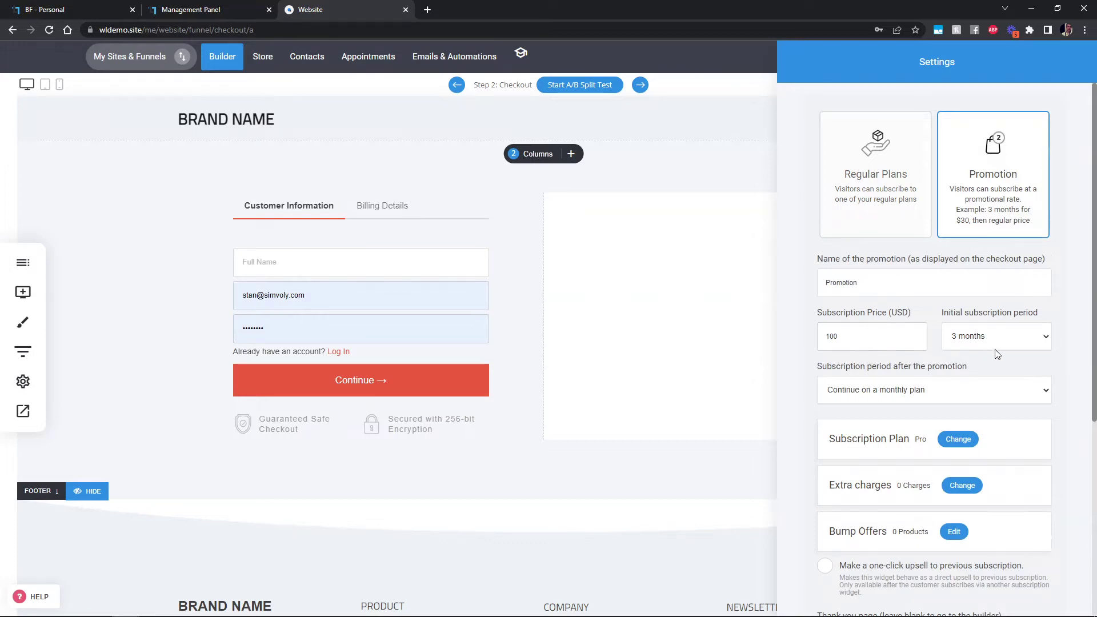
click(1008, 345)
click(854, 341)
click(985, 341)
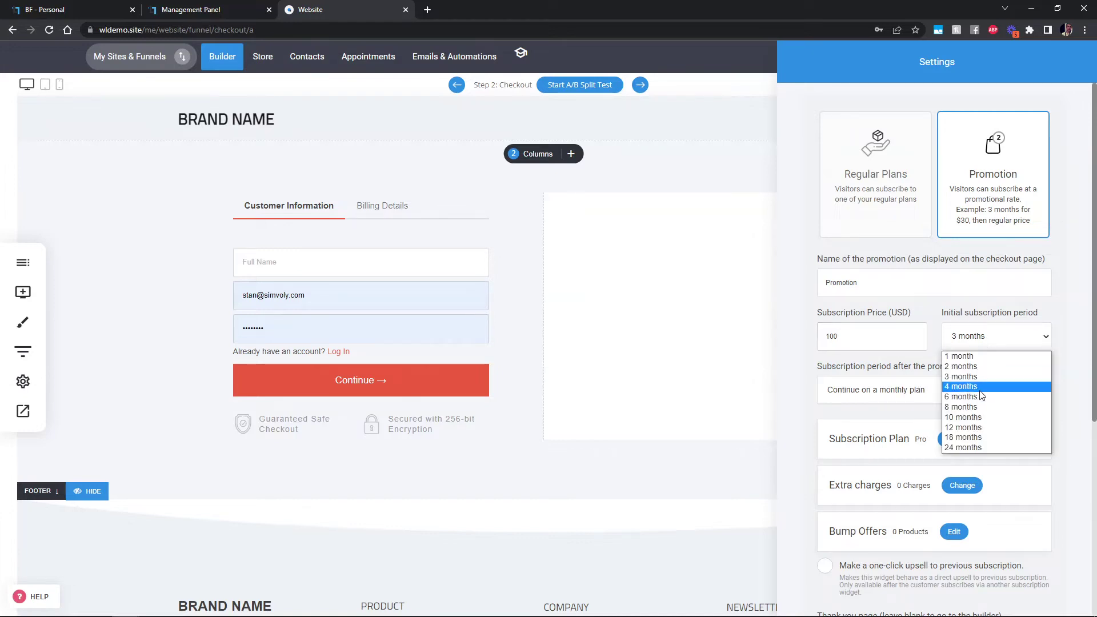
click(979, 401)
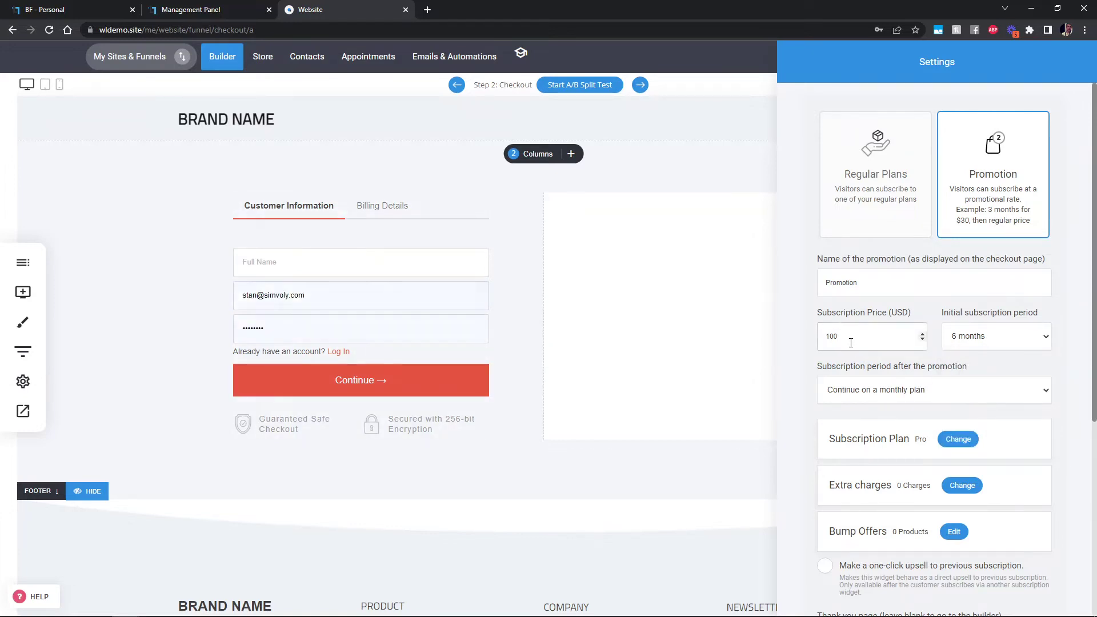
key(shift+Tab)
text(99)
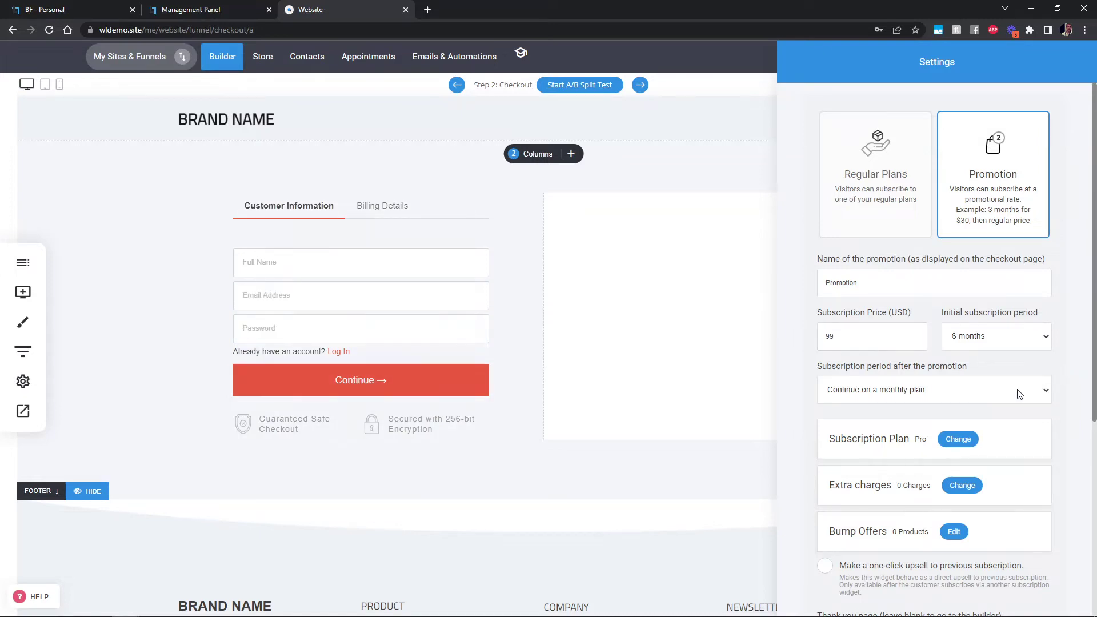
- Review which plans the promotion applies to, then bring up the Management Panel pricing plans
click(958, 442)
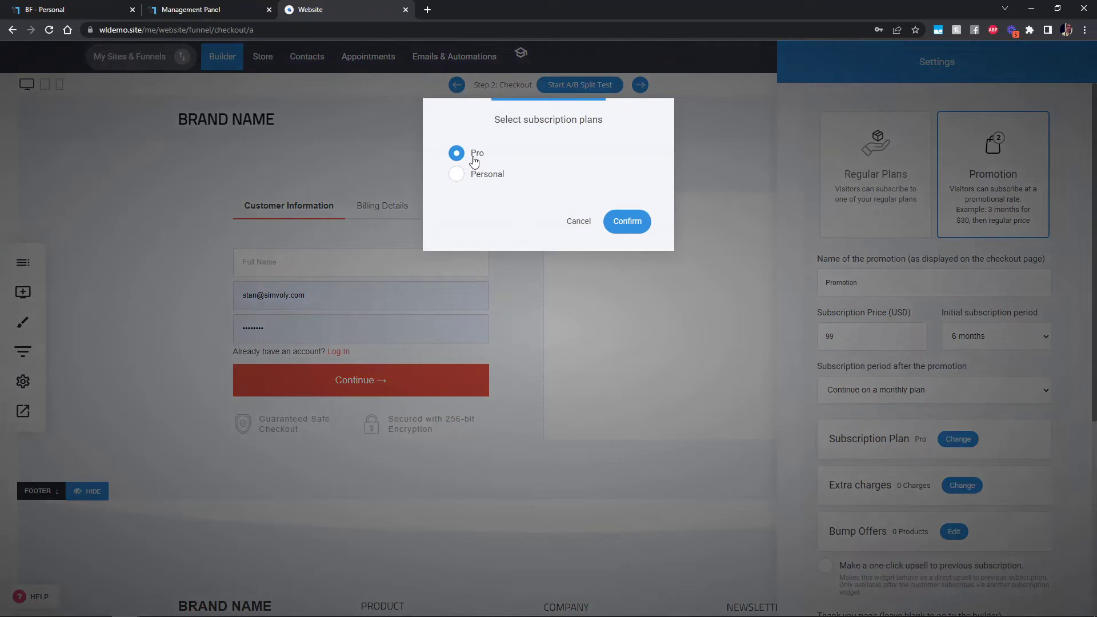
click(493, 179)
click(190, 9)
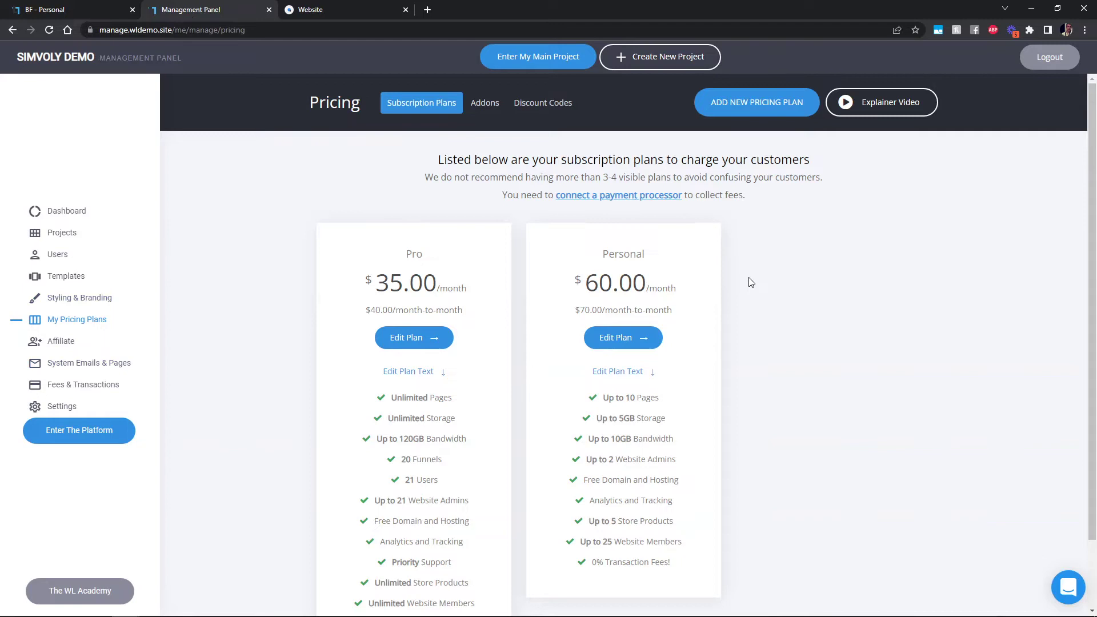
- Start a new pricing plan and browse its blank form, then return to the checkout builder
click(752, 115)
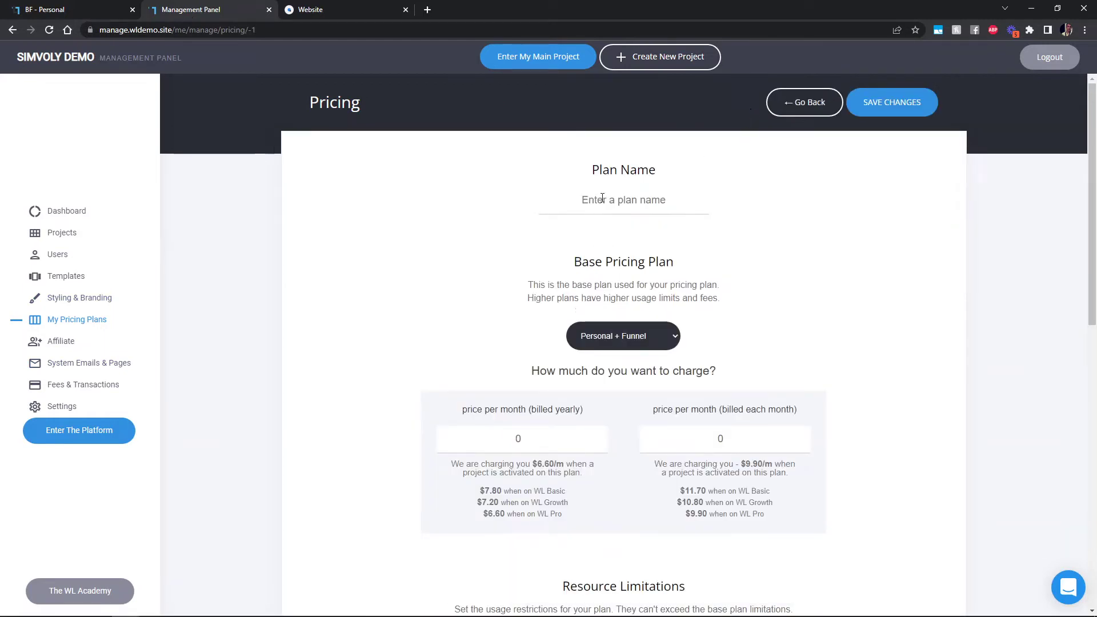
click(668, 208)
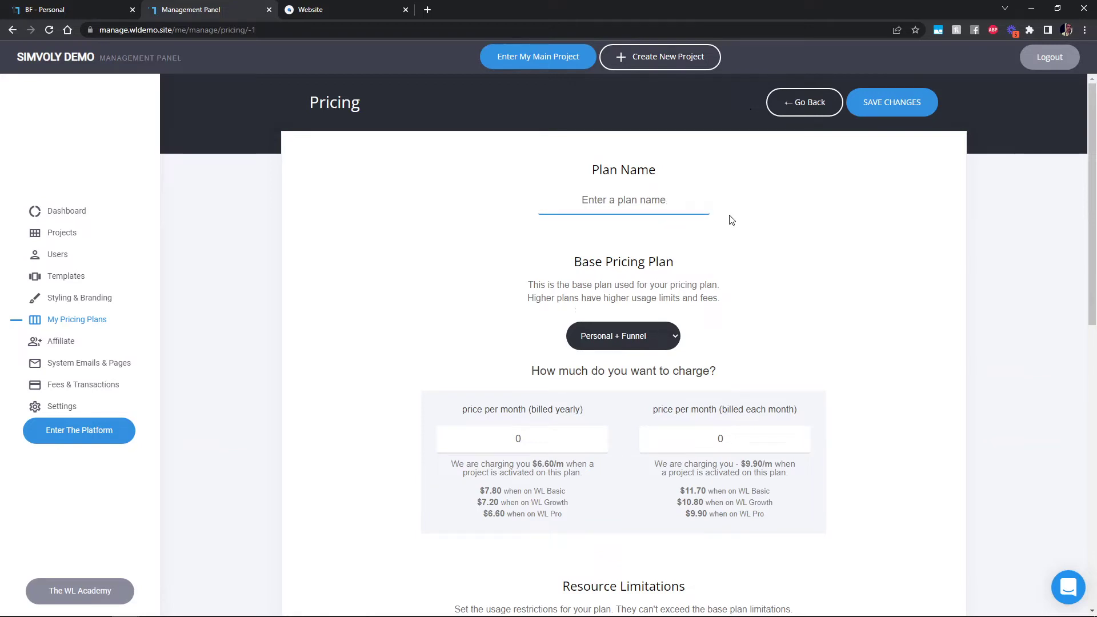
scroll(737, 213, down, 5)
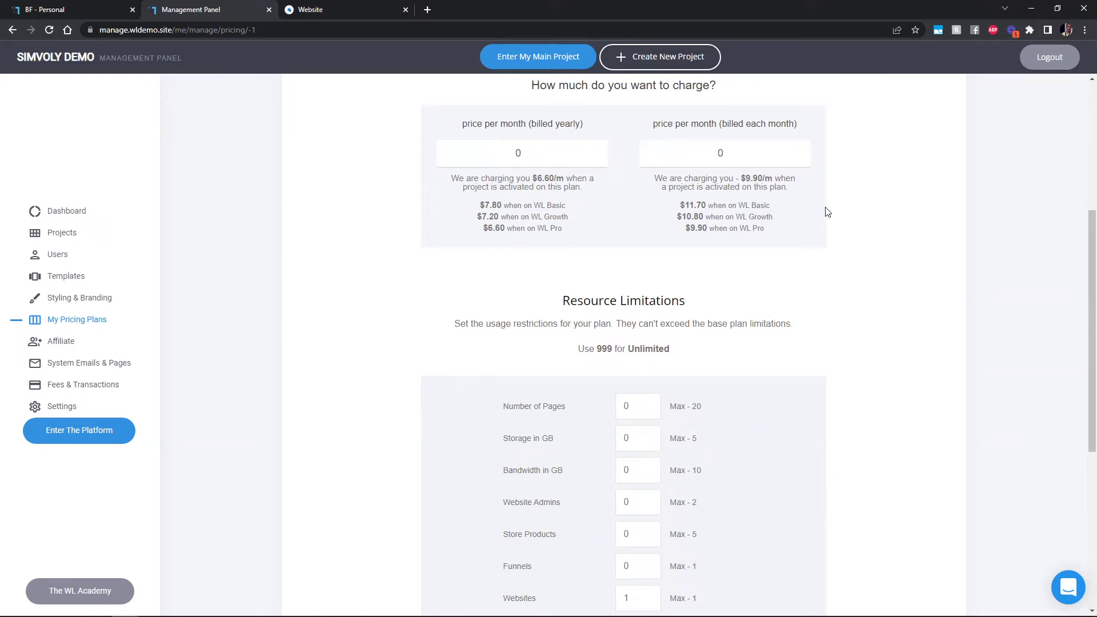
scroll(826, 212, down, 6)
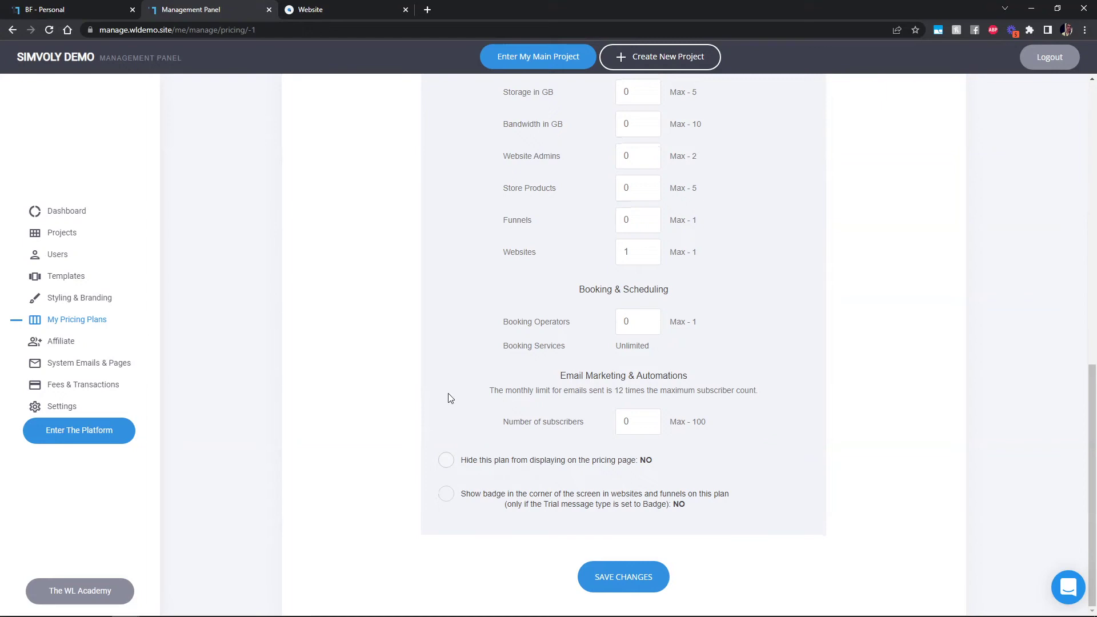
click(326, 11)
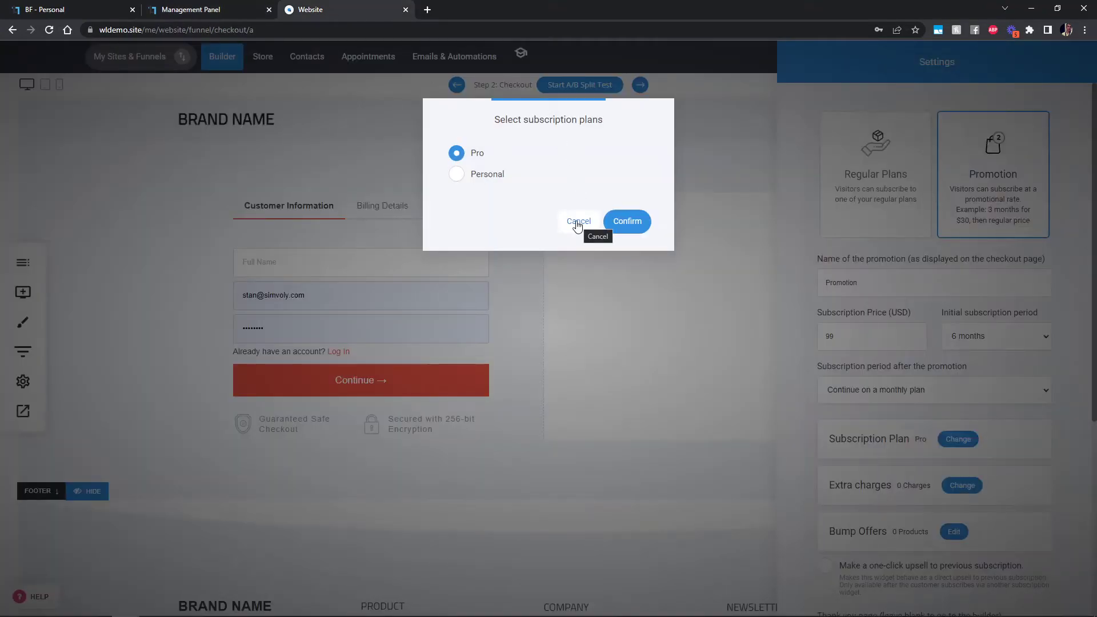
- Dismiss the subscription plan chooser, keeping Pro as the promotion's plan
click(223, 10)
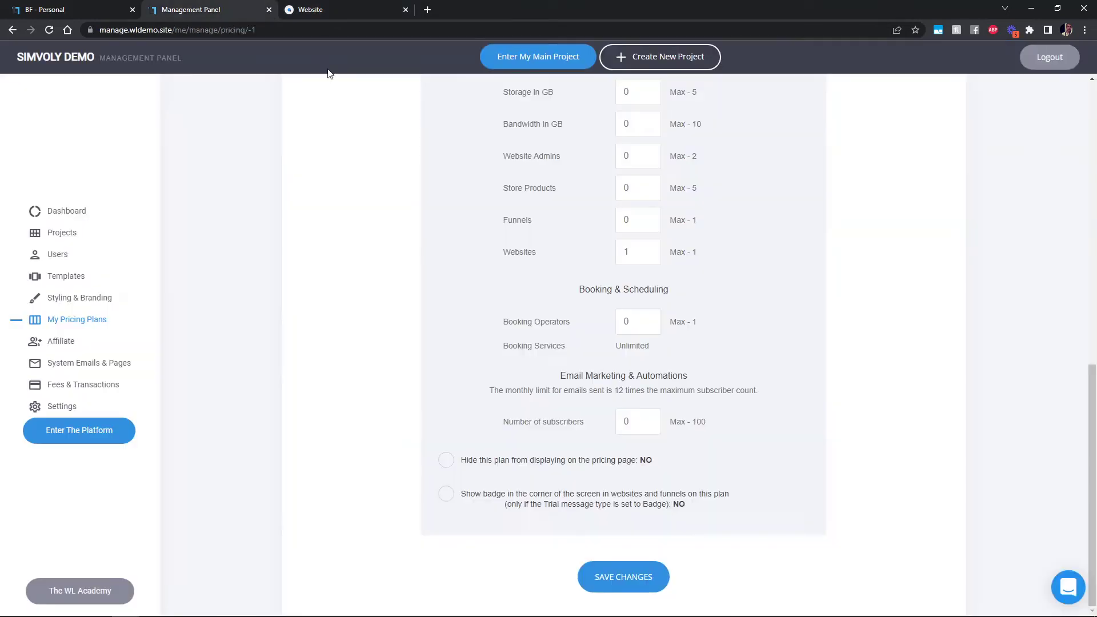
click(354, 12)
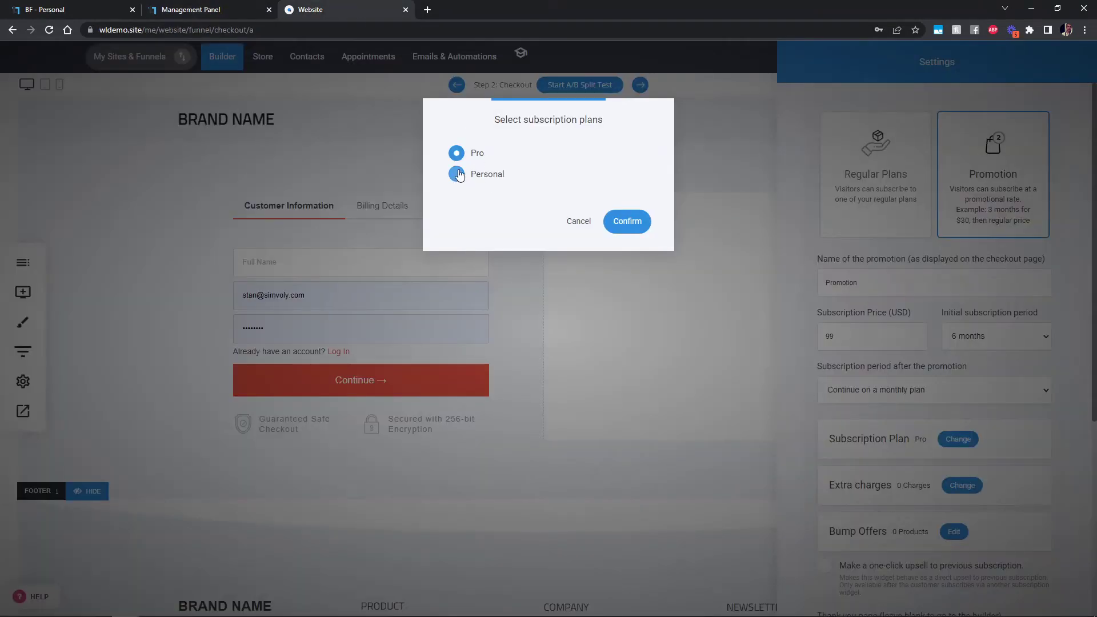
click(518, 182)
click(627, 227)
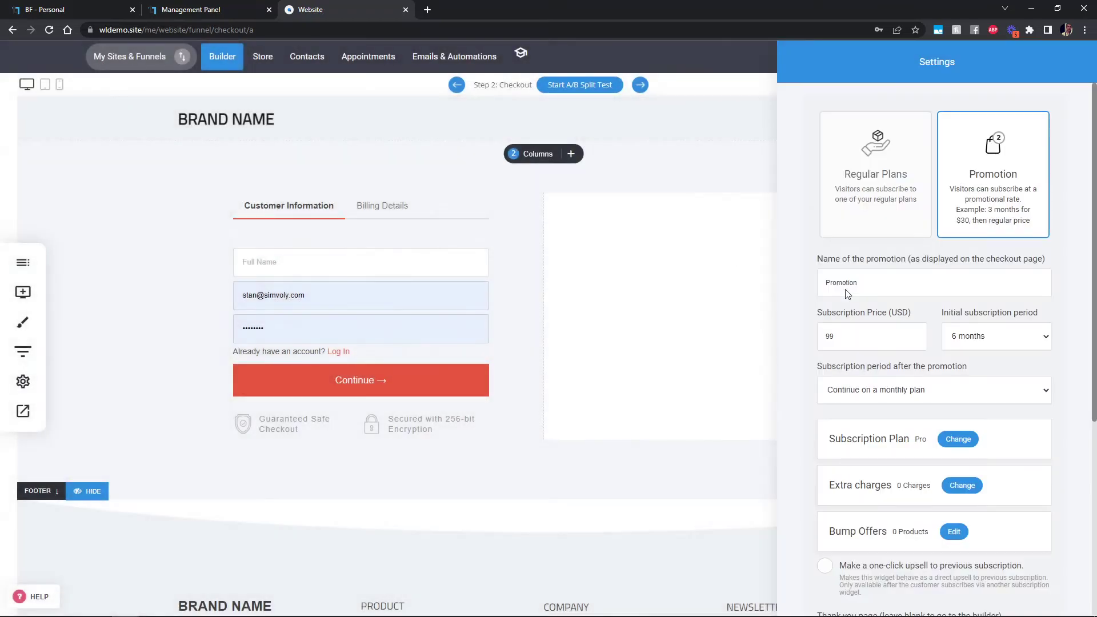
- Set the subscription period after the promotion to 'Continue on a yearly plan'
click(954, 394)
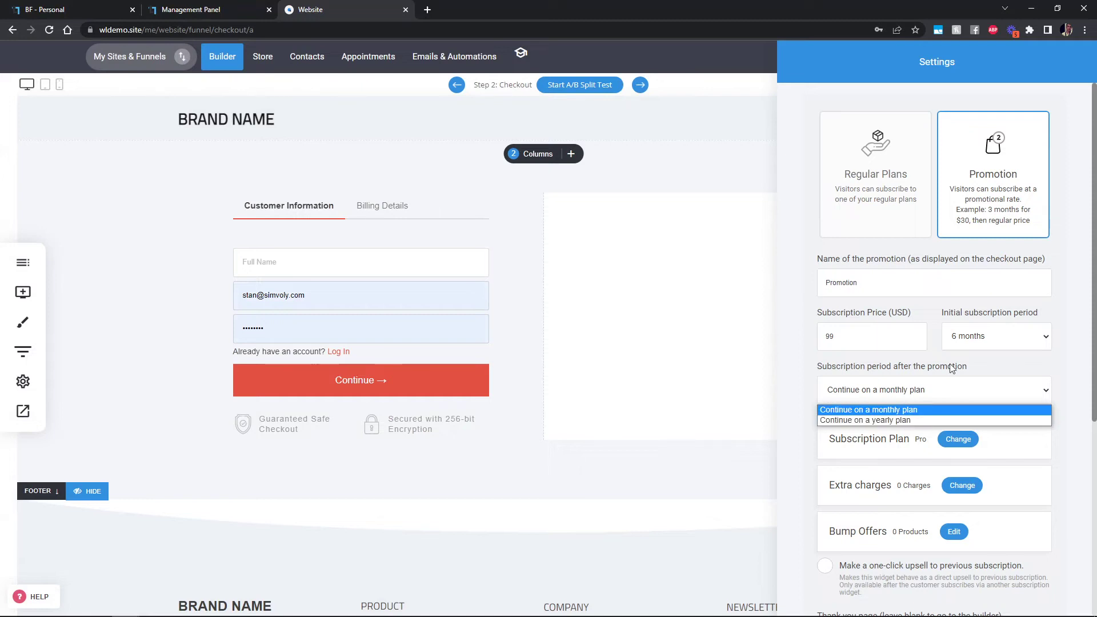
click(907, 421)
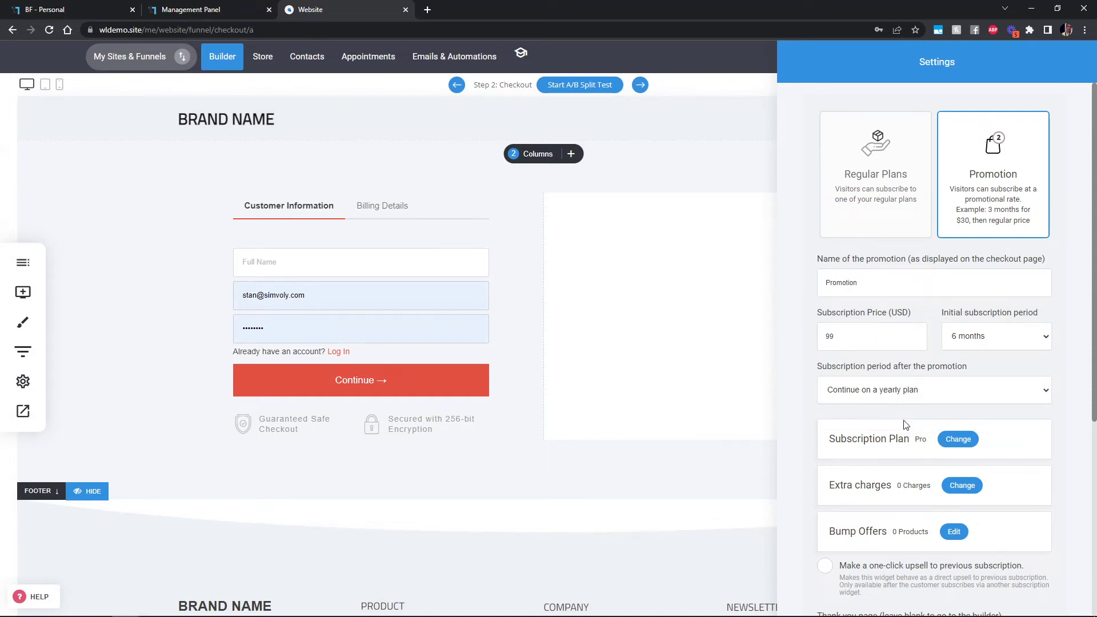
click(890, 390)
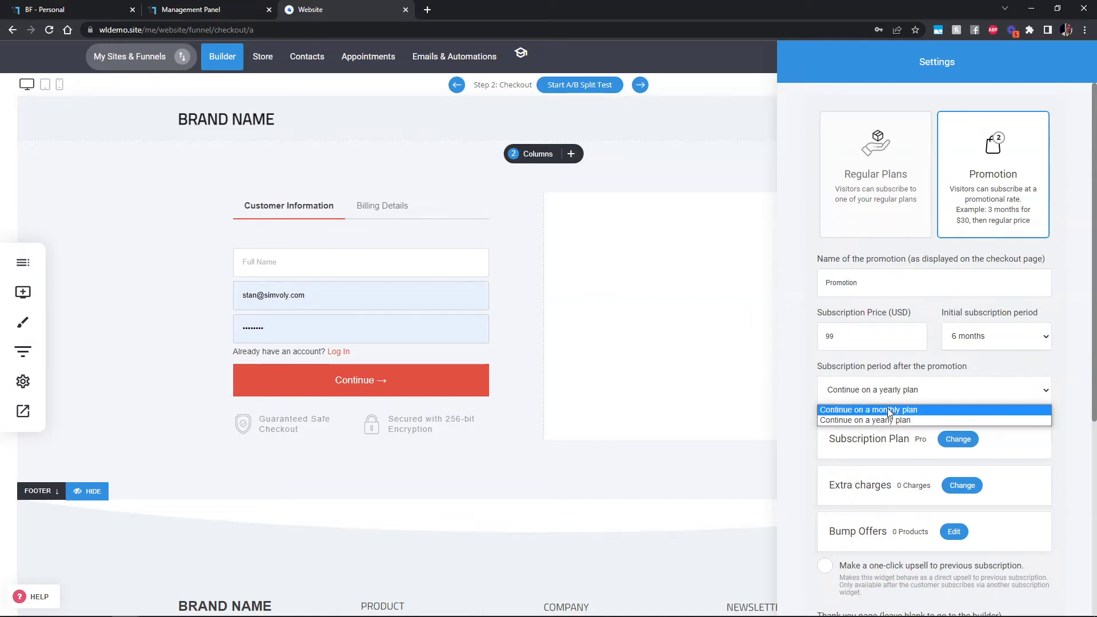
click(945, 422)
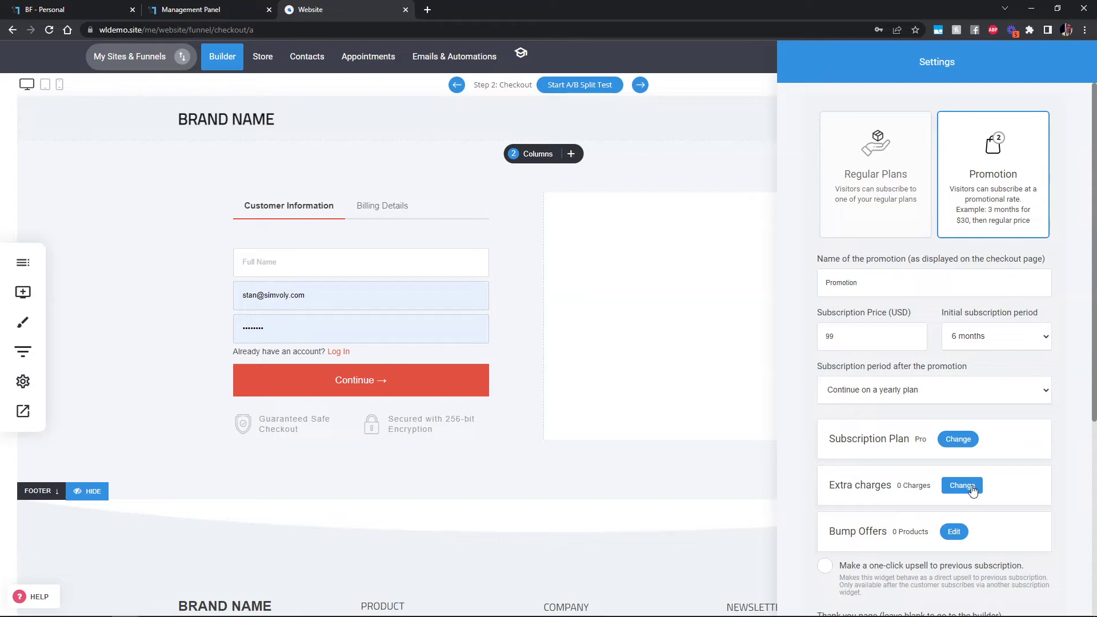
- Review the remaining promotion settings, leaving the new-member group unchanged, and close the widget settings
scroll(966, 457, down, 2)
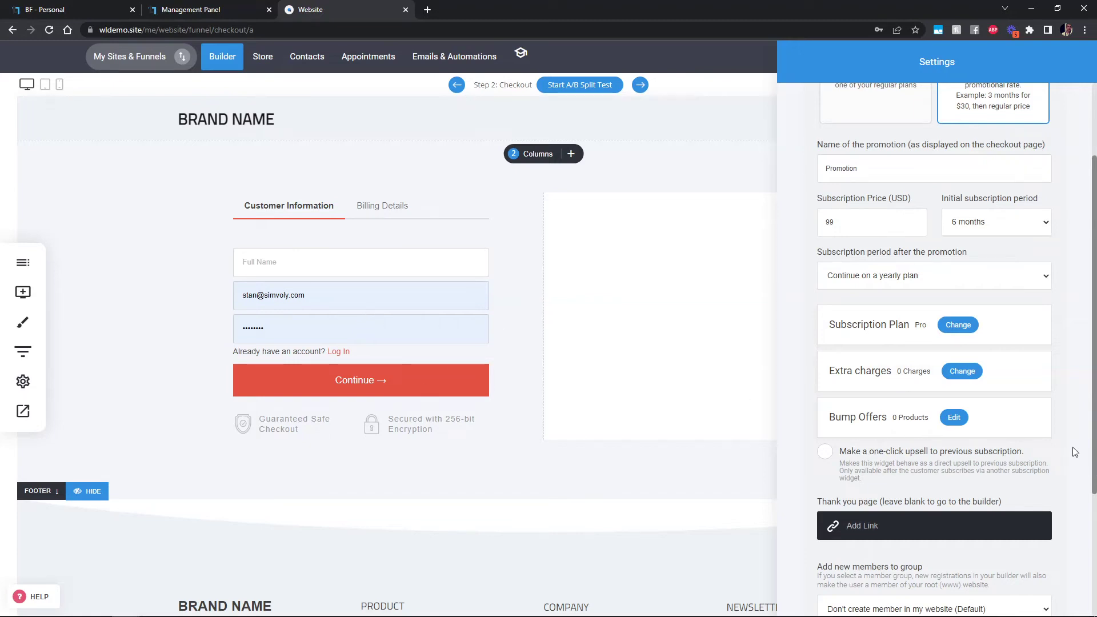
scroll(1064, 444, down, 3)
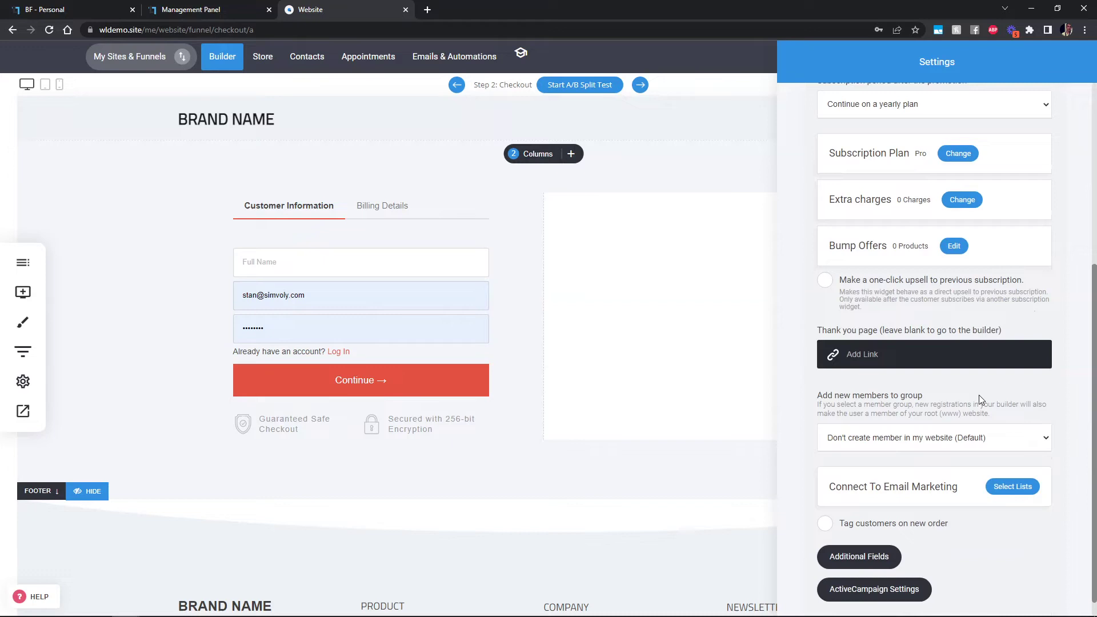
click(1032, 445)
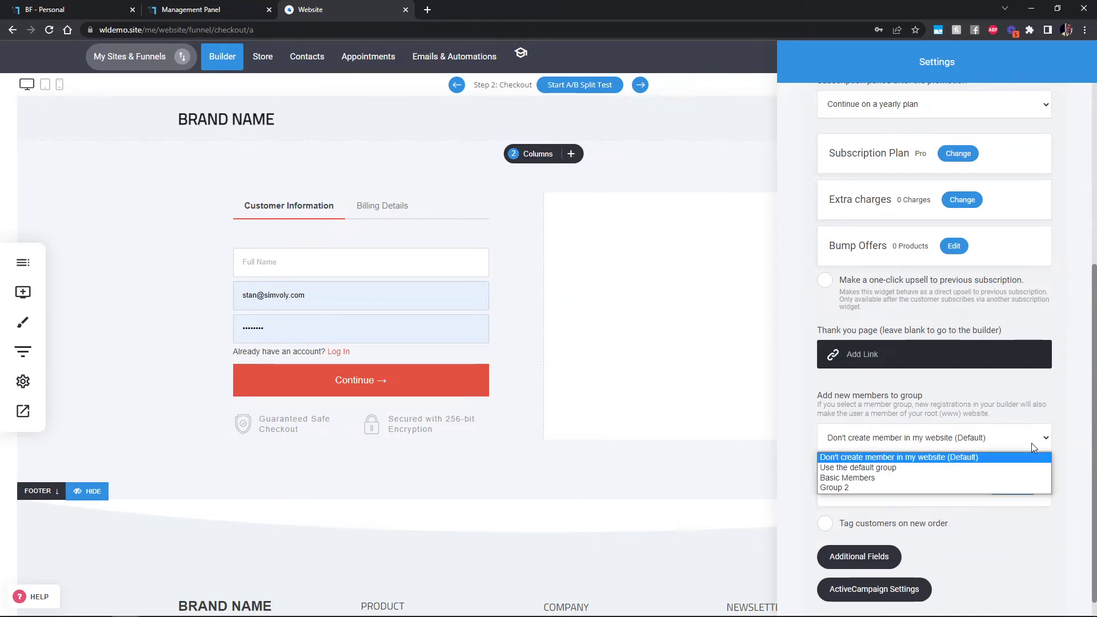
click(1067, 434)
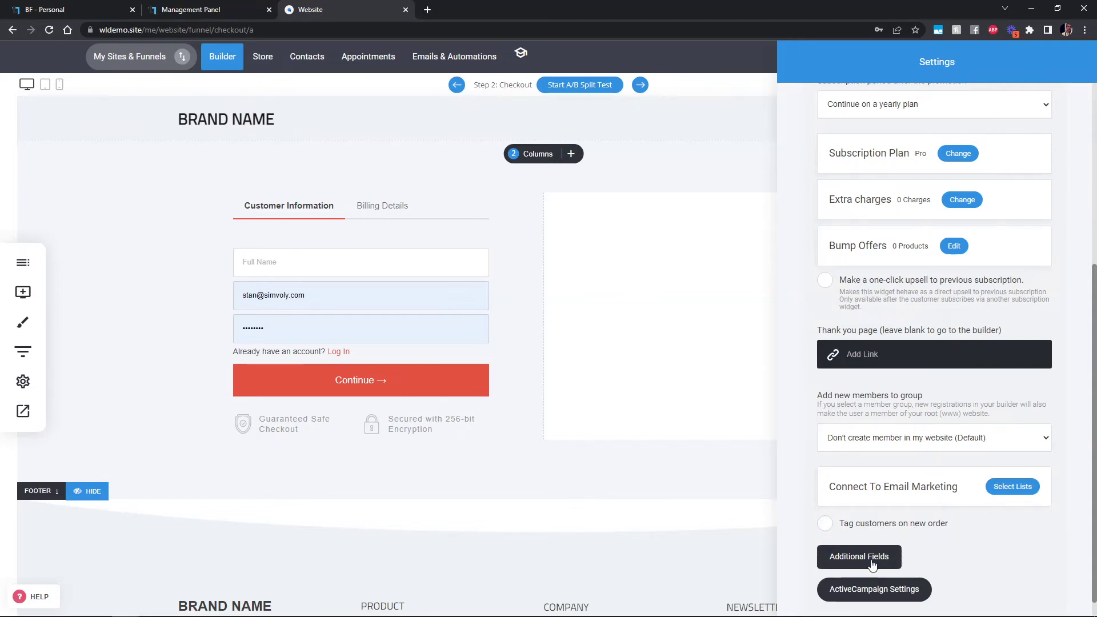
scroll(1035, 500, up, 5)
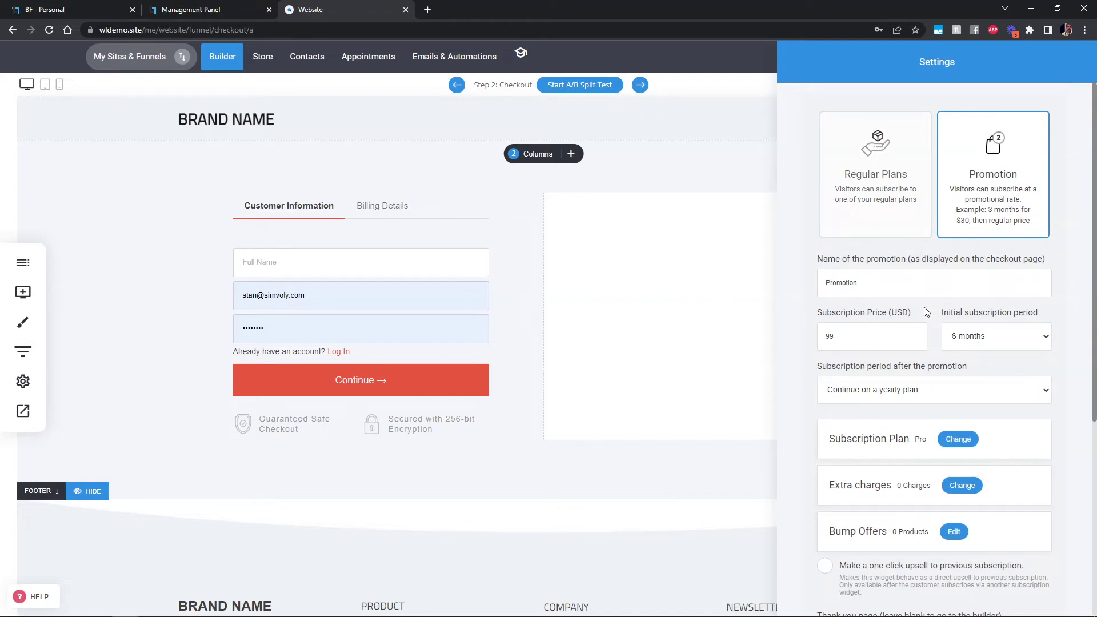
click(746, 321)
- Make the checkout a single step without a billing address, then view the pricing plan's resource limits
mouse_move(412, 311)
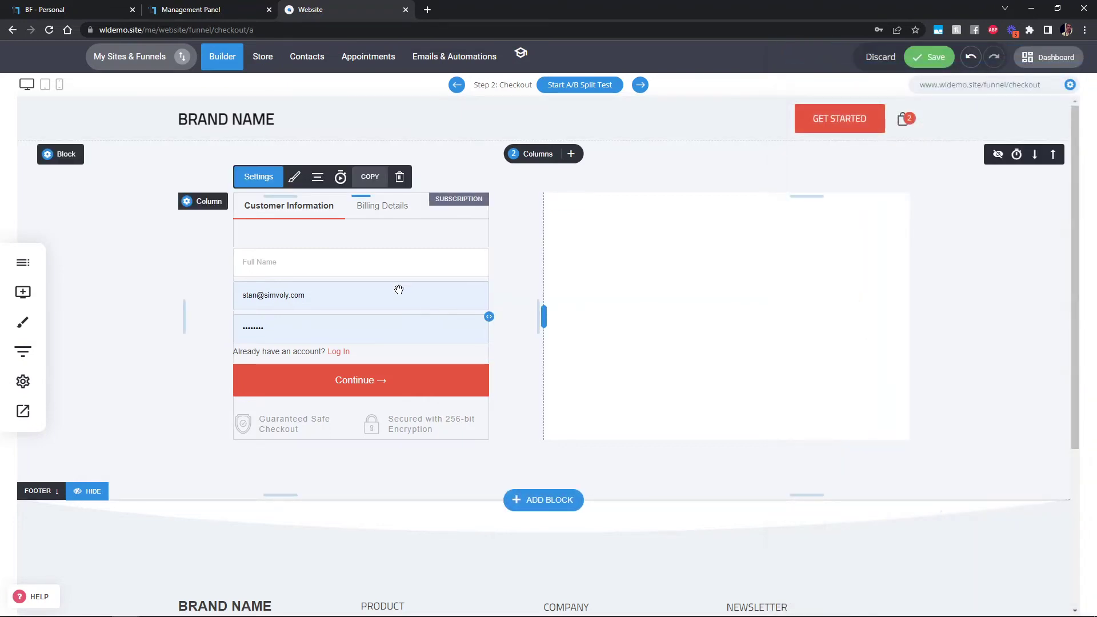
click(295, 177)
click(882, 144)
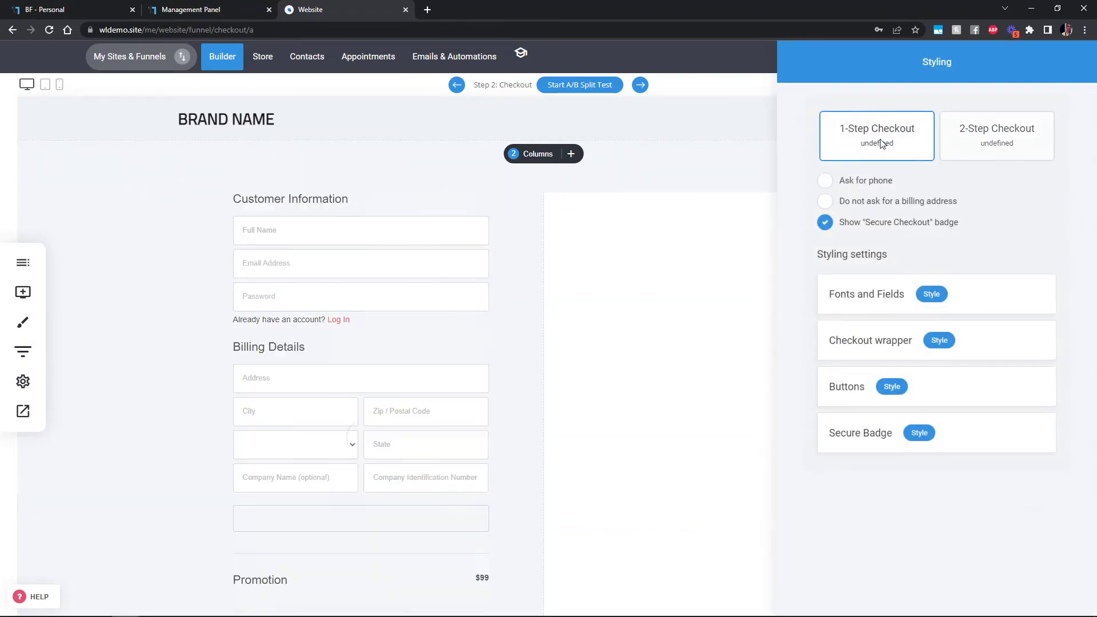
click(826, 201)
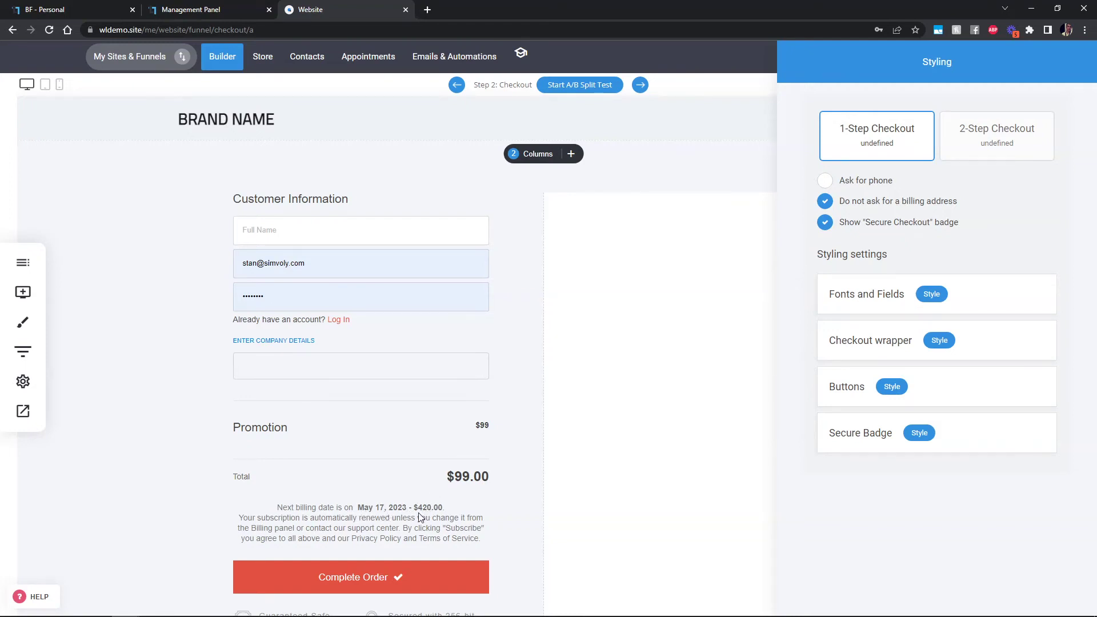
click(228, 11)
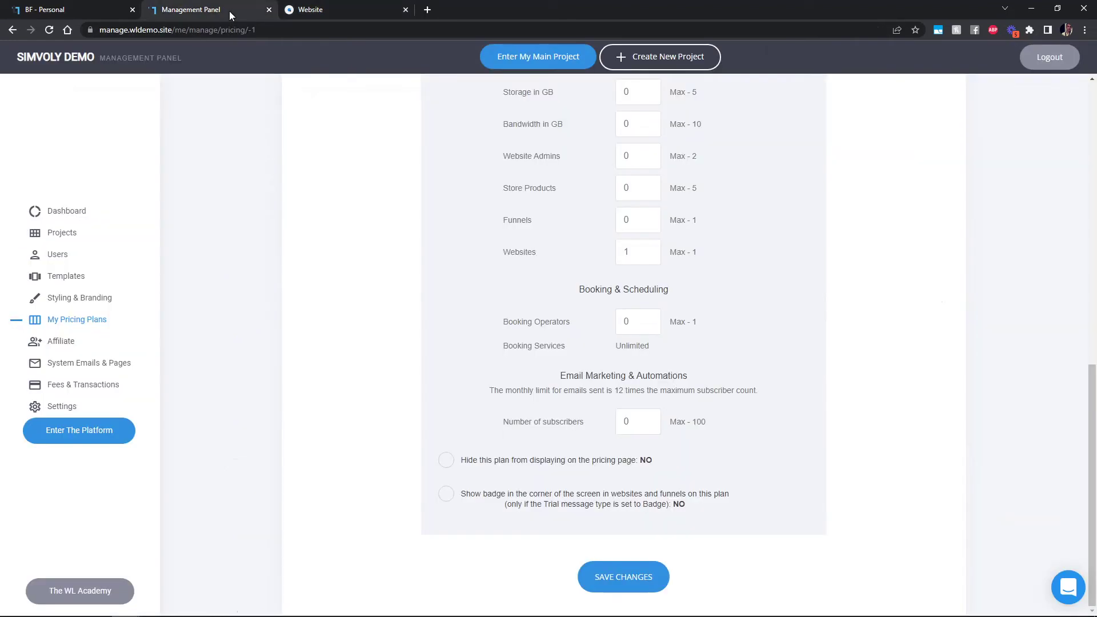
- Go back to the Pro and Personal pricing list, then return to the checkout builder
scroll(401, 340, up, 15)
click(778, 104)
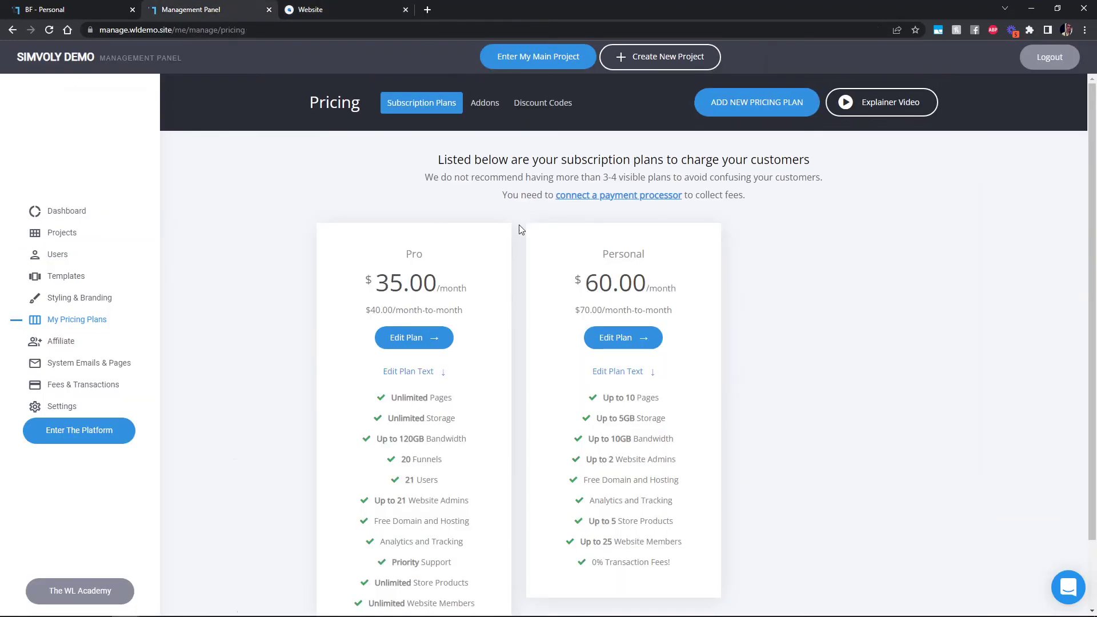
click(315, 6)
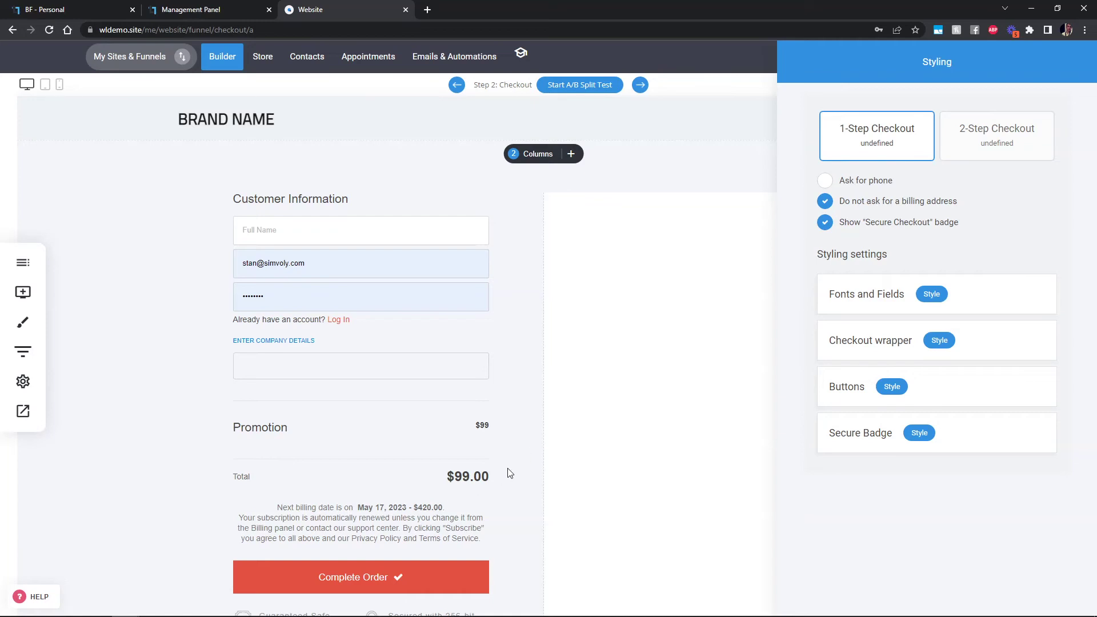
- Check the checkout widget's promotion settings and Checkout step options, then move back to Step 1: Product
click(563, 454)
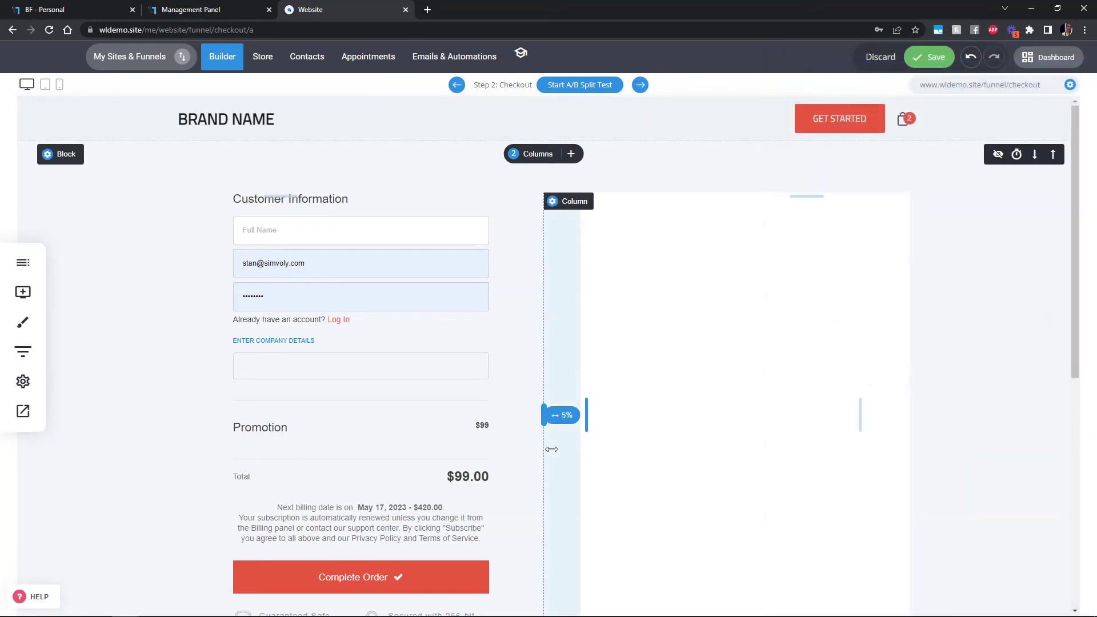
click(377, 406)
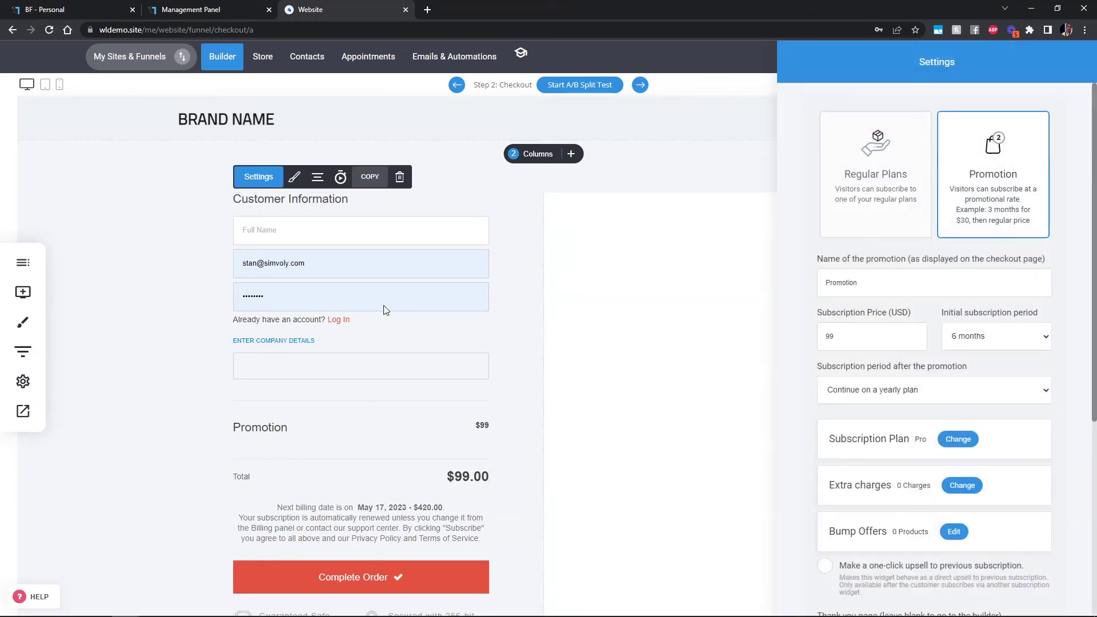
click(495, 299)
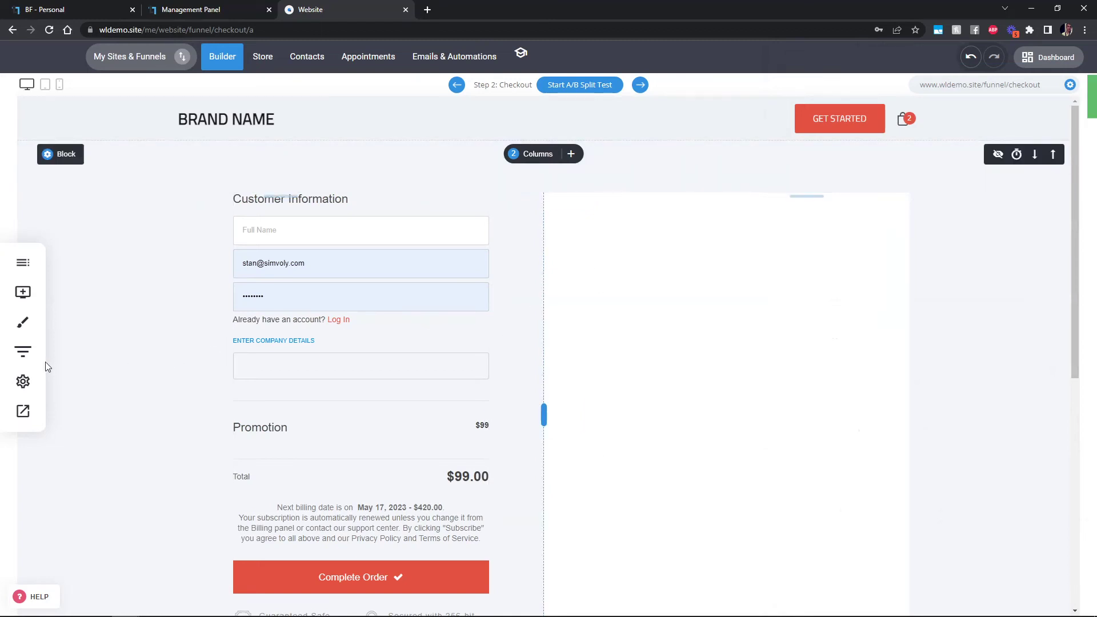
click(23, 352)
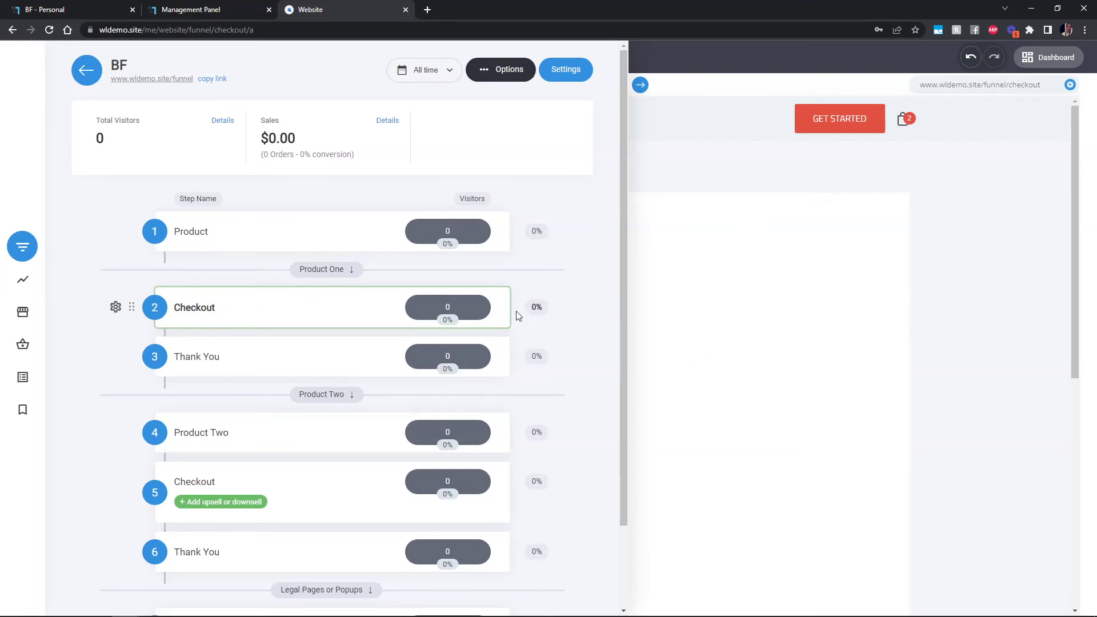
click(115, 307)
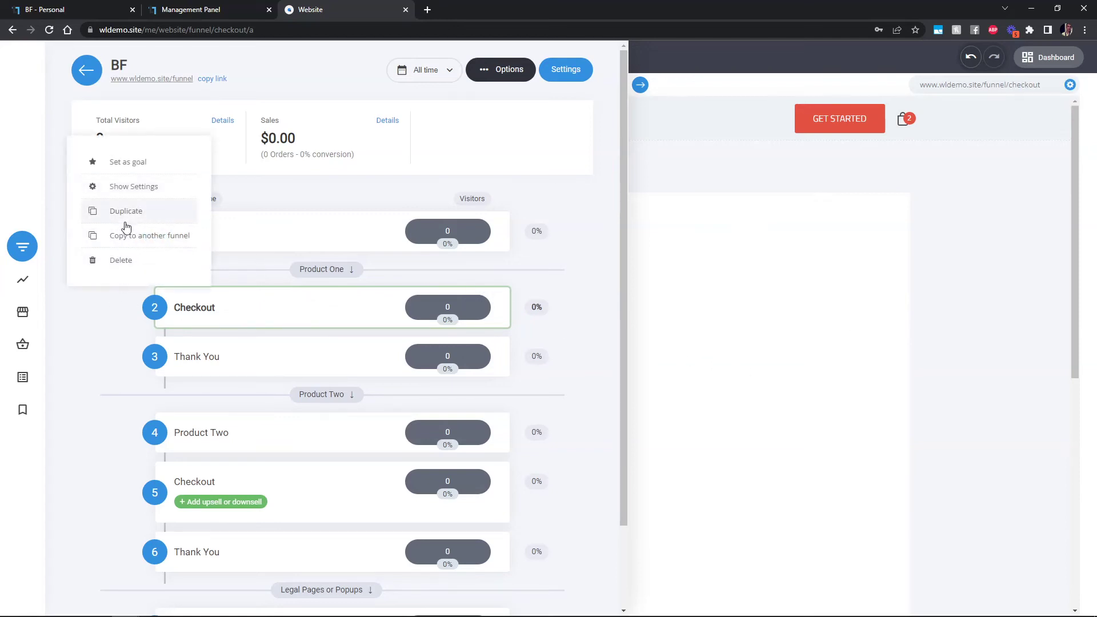
click(689, 393)
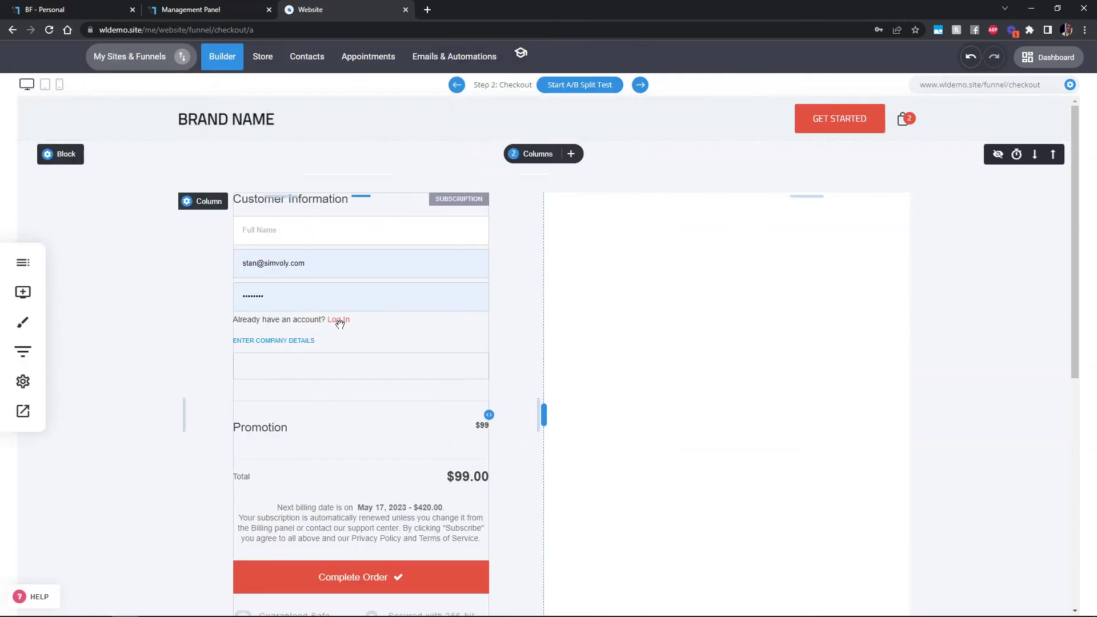
double_click(339, 324)
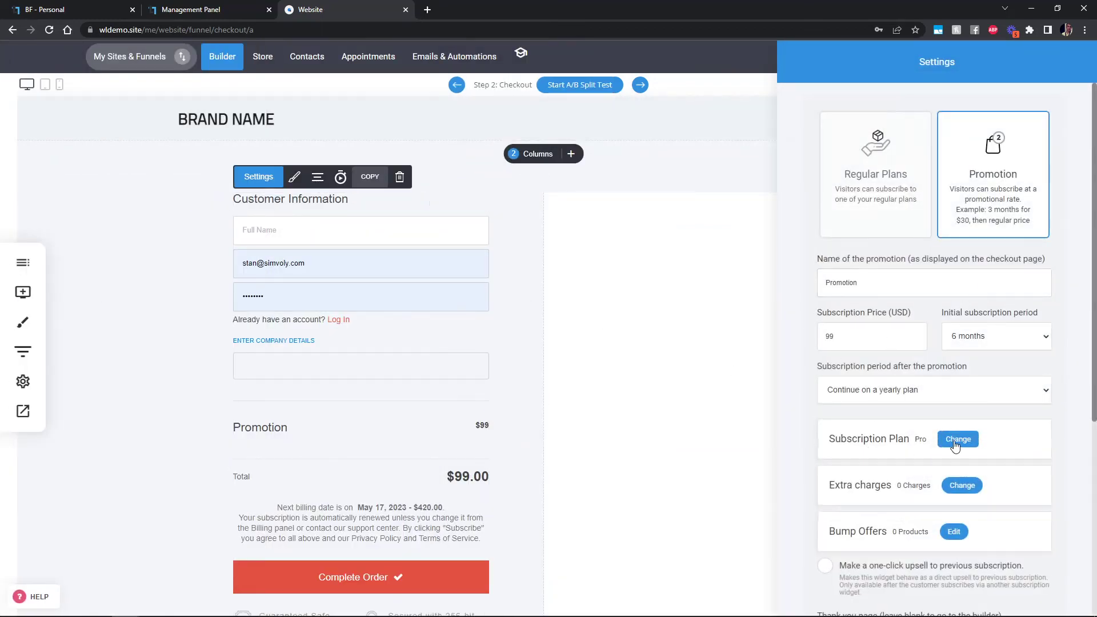
click(700, 377)
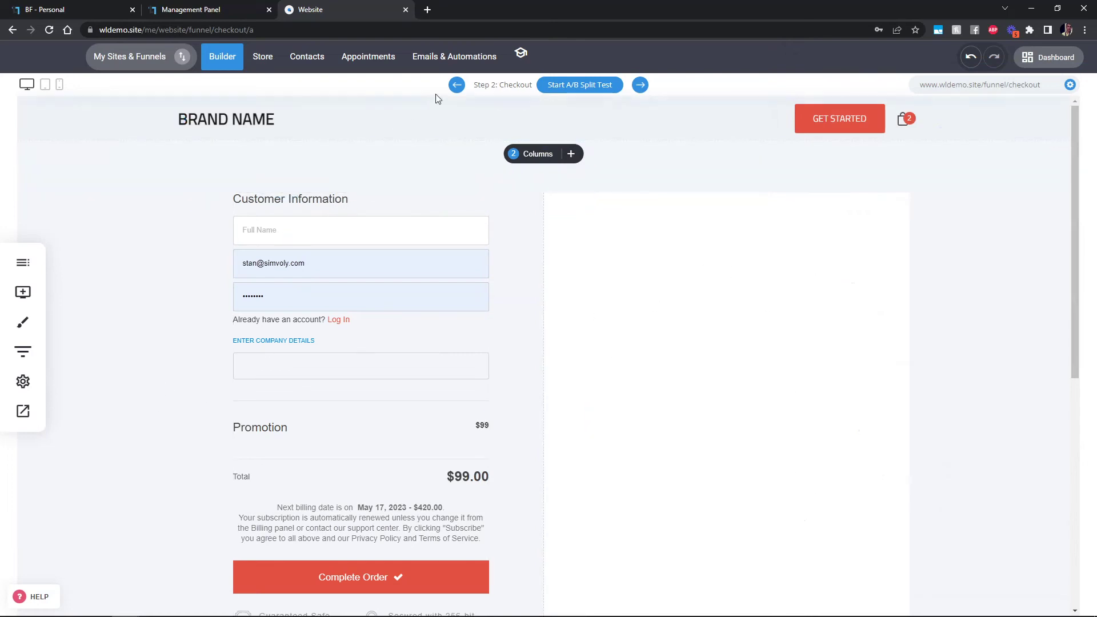
click(457, 85)
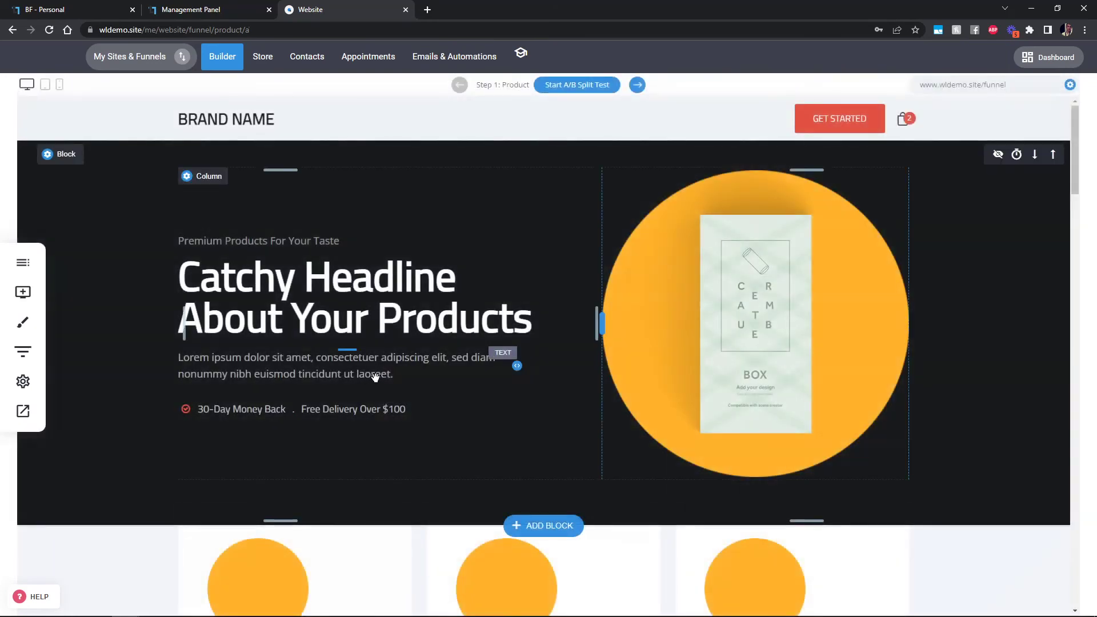
- Inspect the Basic Supporter Explore button's funnel link options without changing them, then show the BF funnel steps
scroll(375, 377, down, 6)
click(276, 428)
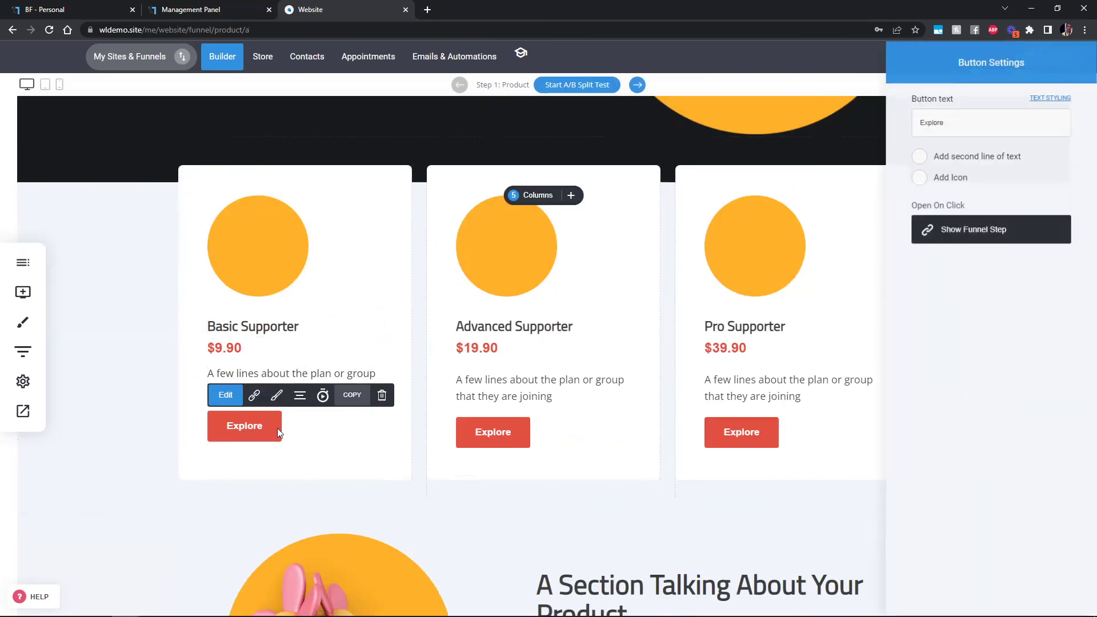
click(975, 235)
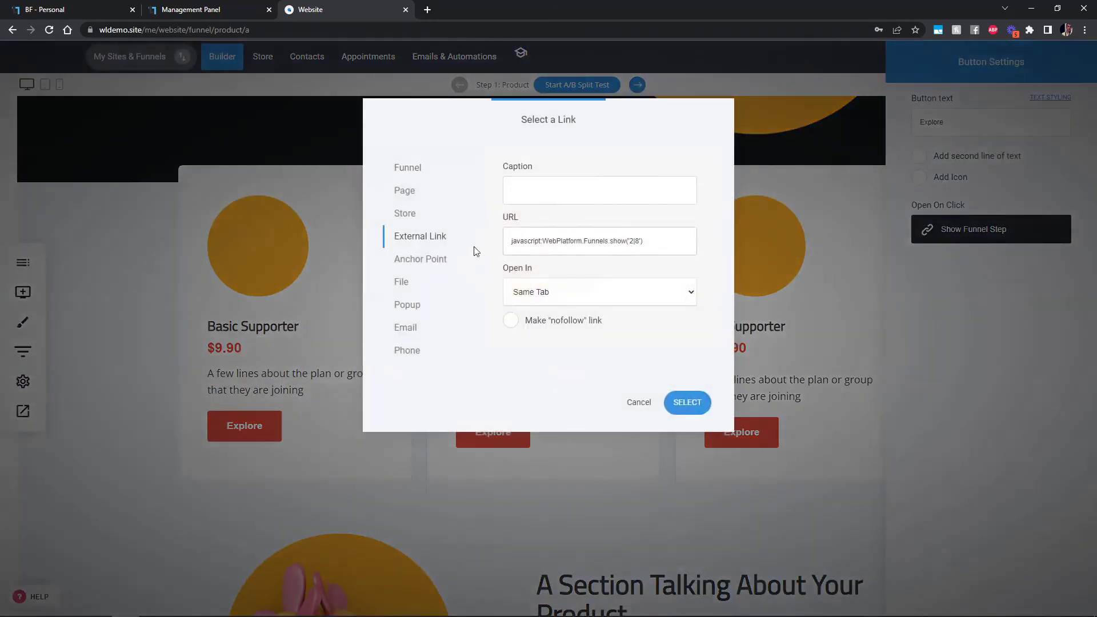
click(409, 170)
click(606, 194)
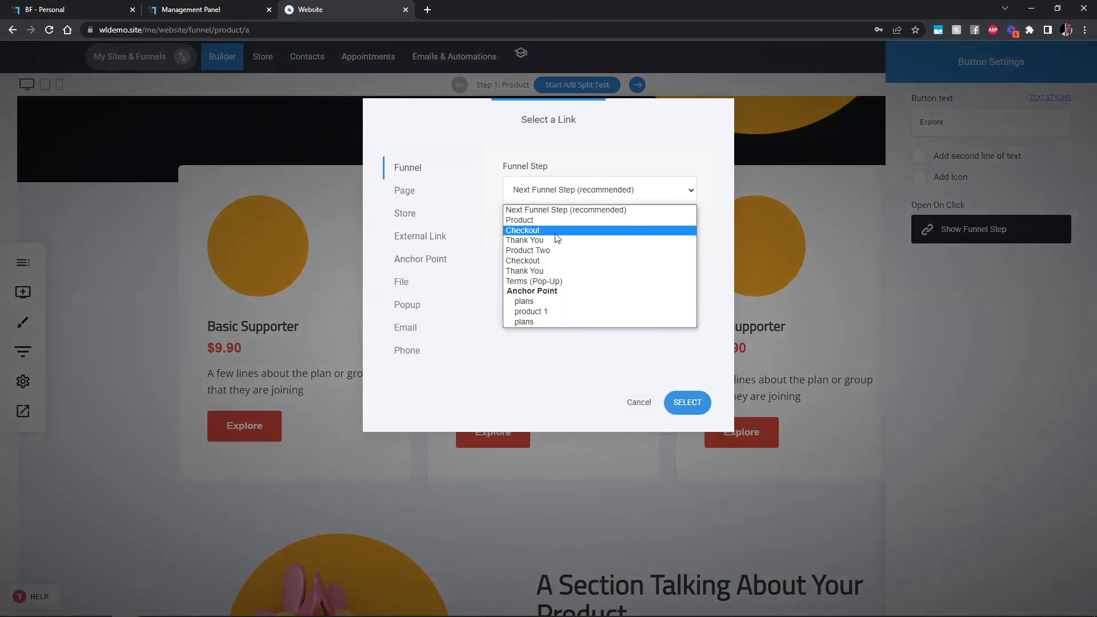
click(633, 404)
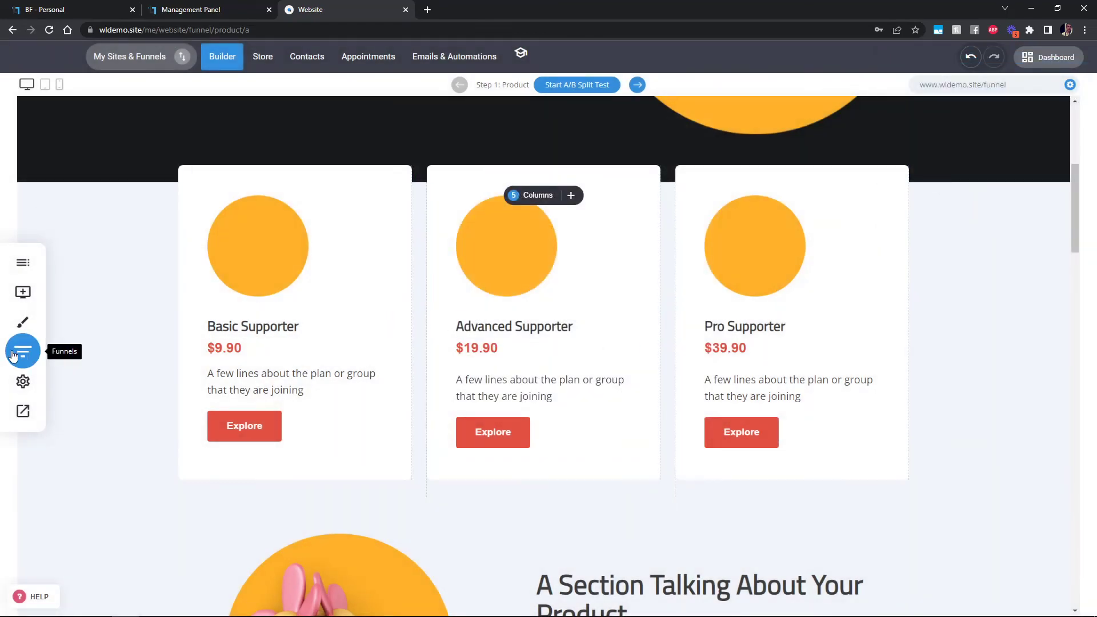
drag(1077, 191, 1073, 167)
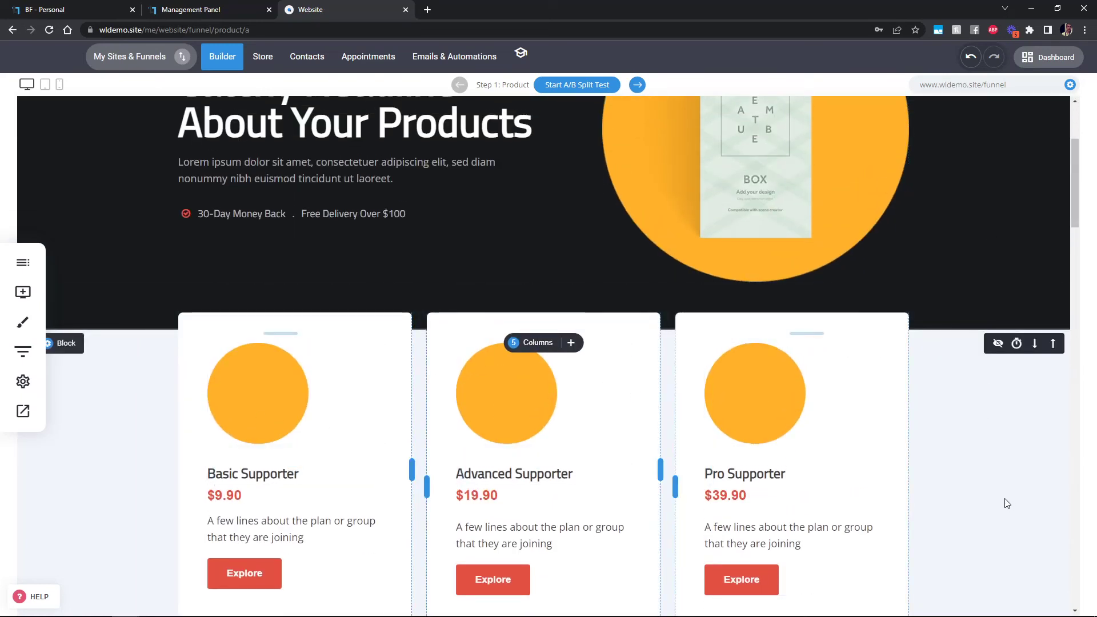
click(23, 351)
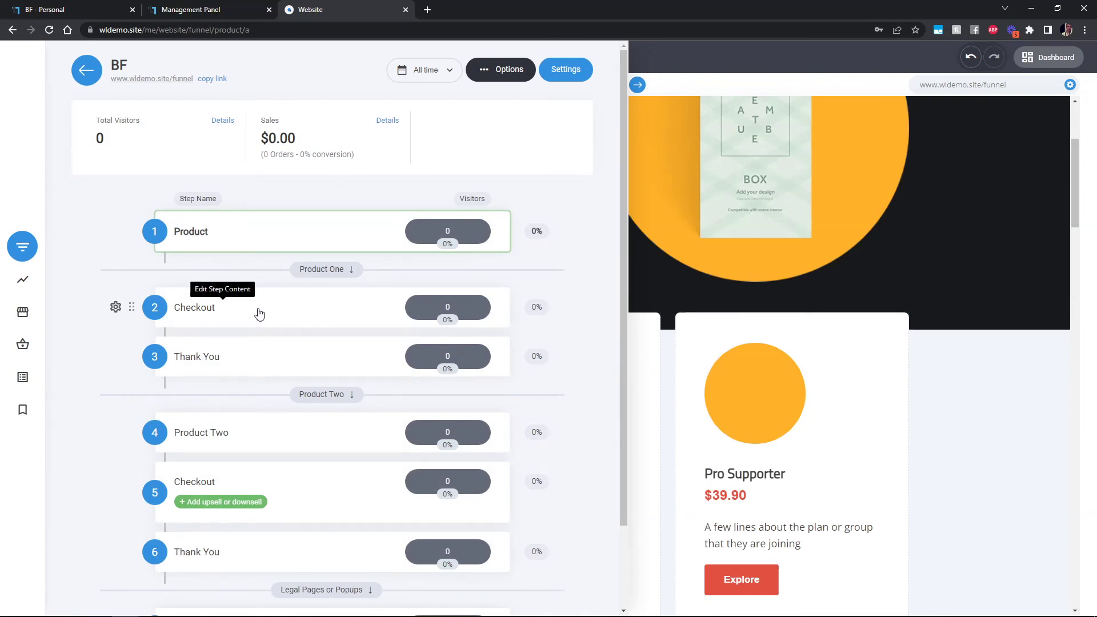
- Look over the Black Friday pricing cards (Personal $39, Business $87, Growth $177), then return to the builder
click(106, 7)
click(12, 29)
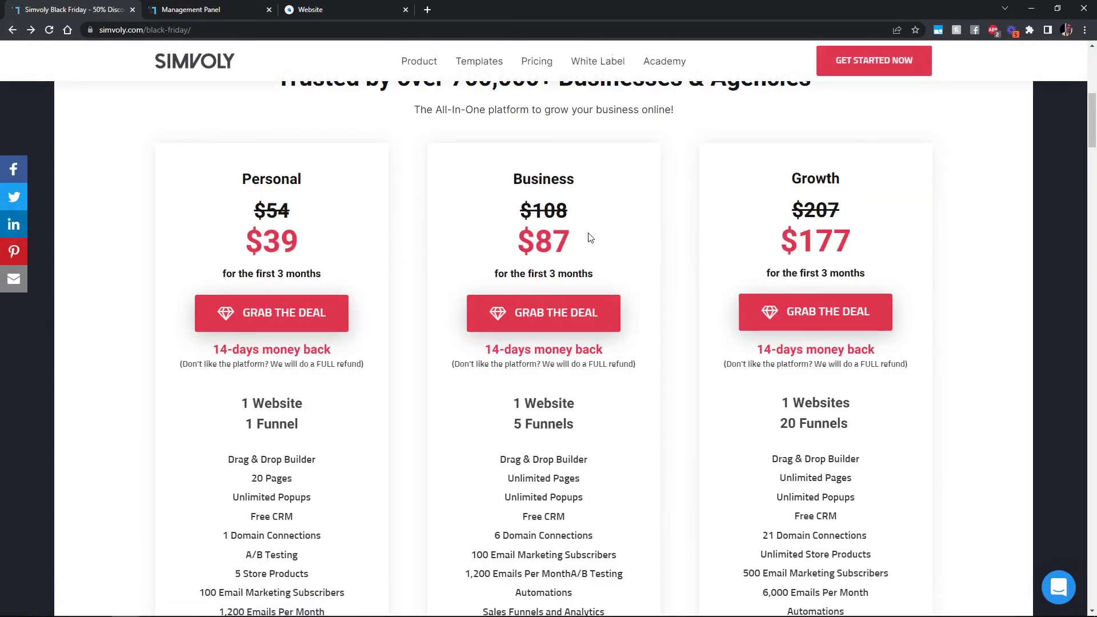
drag(1093, 121, 1093, 78)
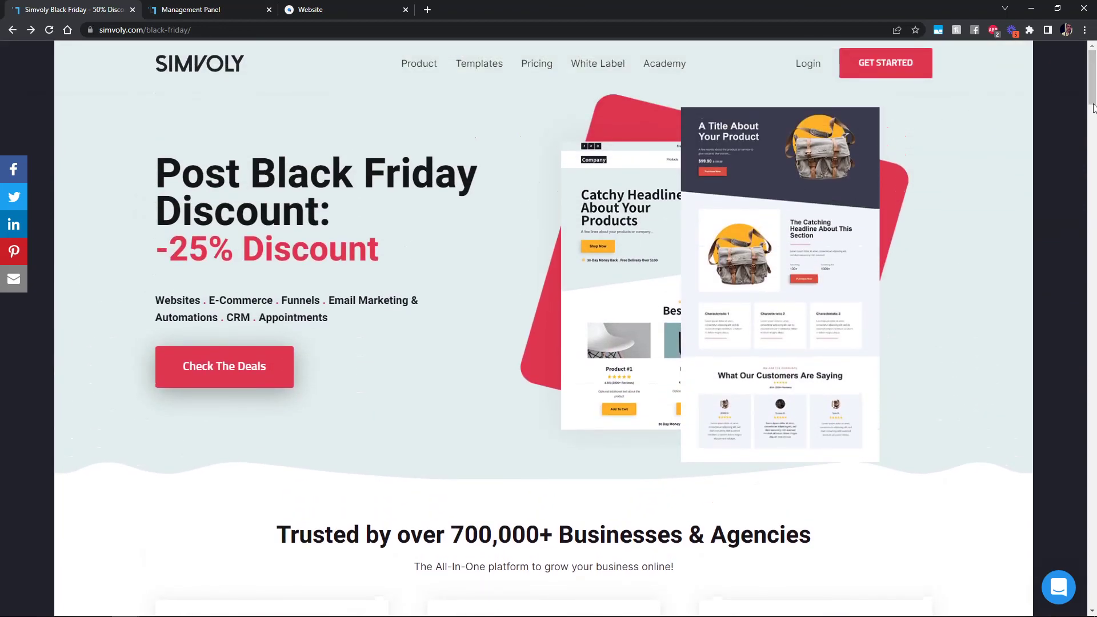
click(1095, 122)
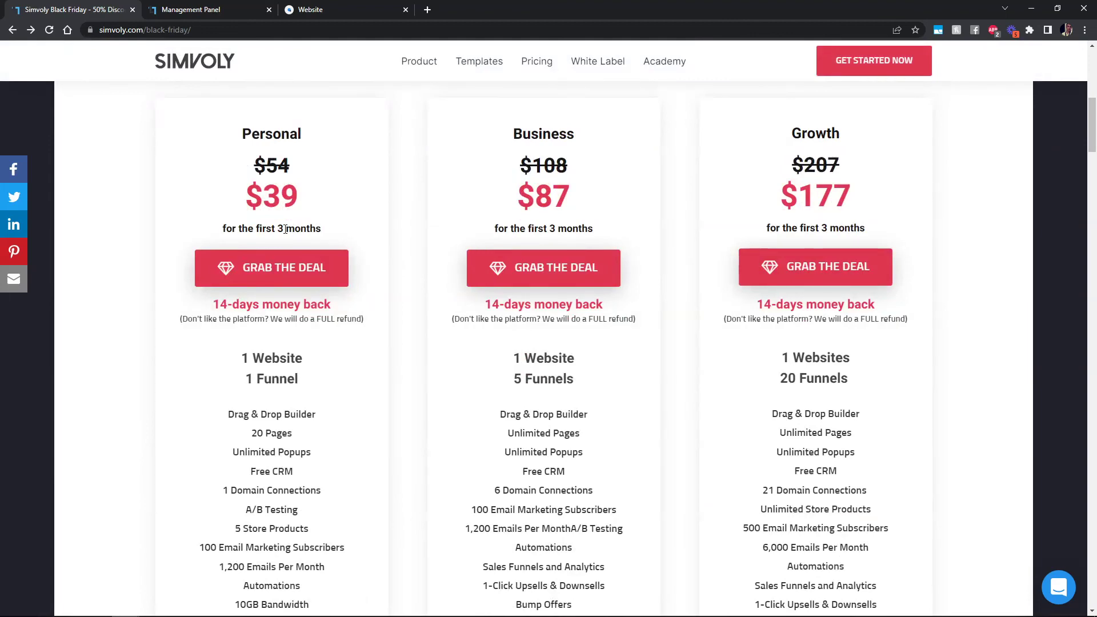
drag(1092, 137, 1090, 86)
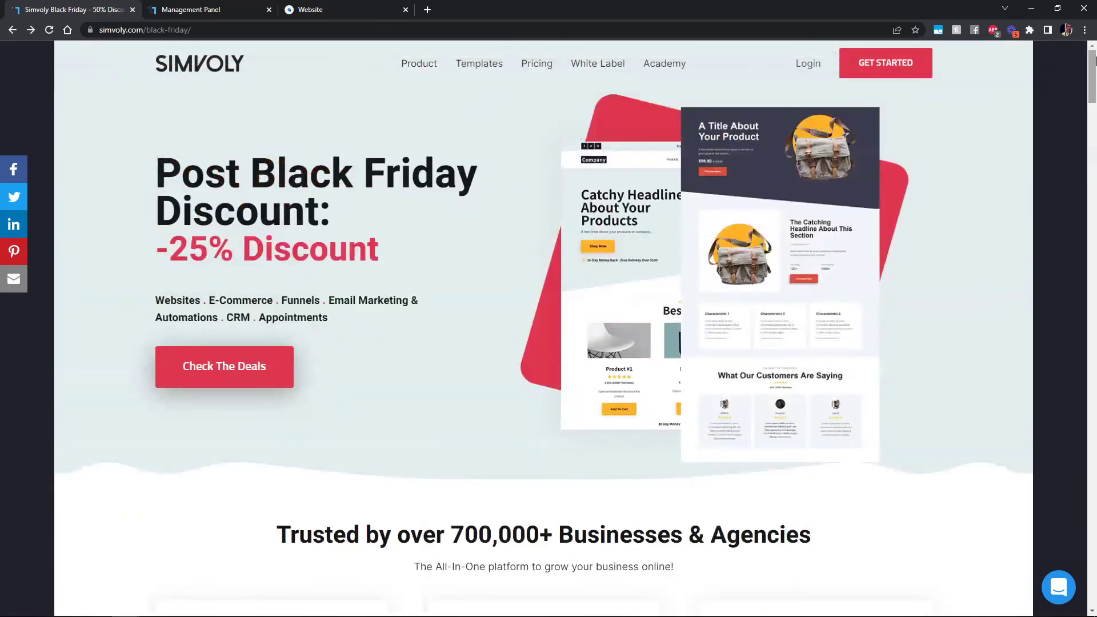
click(308, 7)
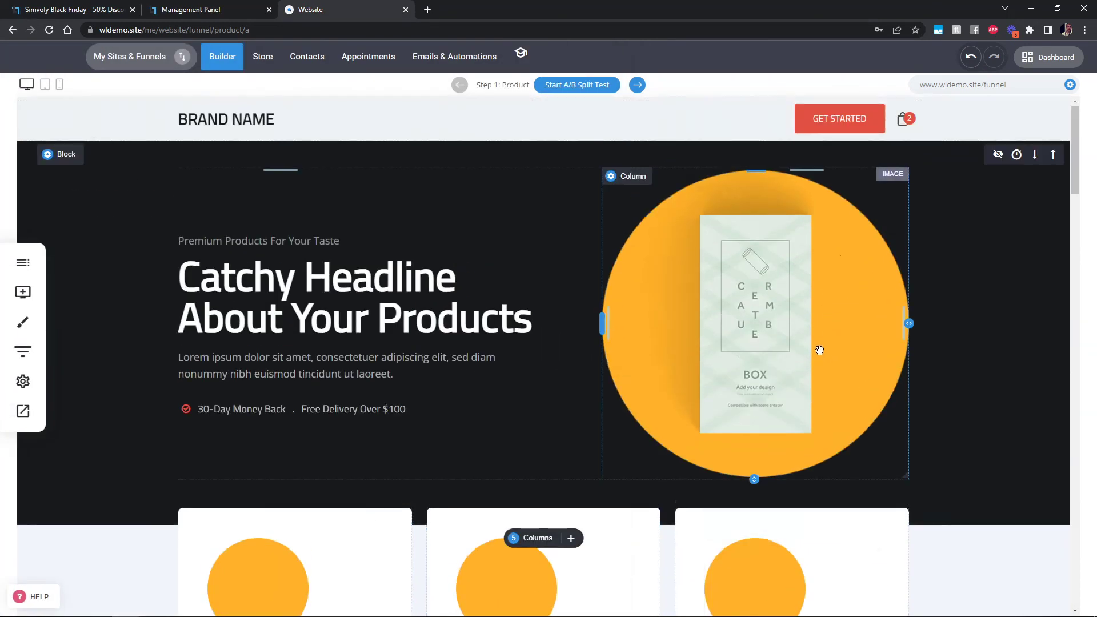
- Drag the hero block's top padding up to 21px and save the Product page
drag(595, 161, 595, 146)
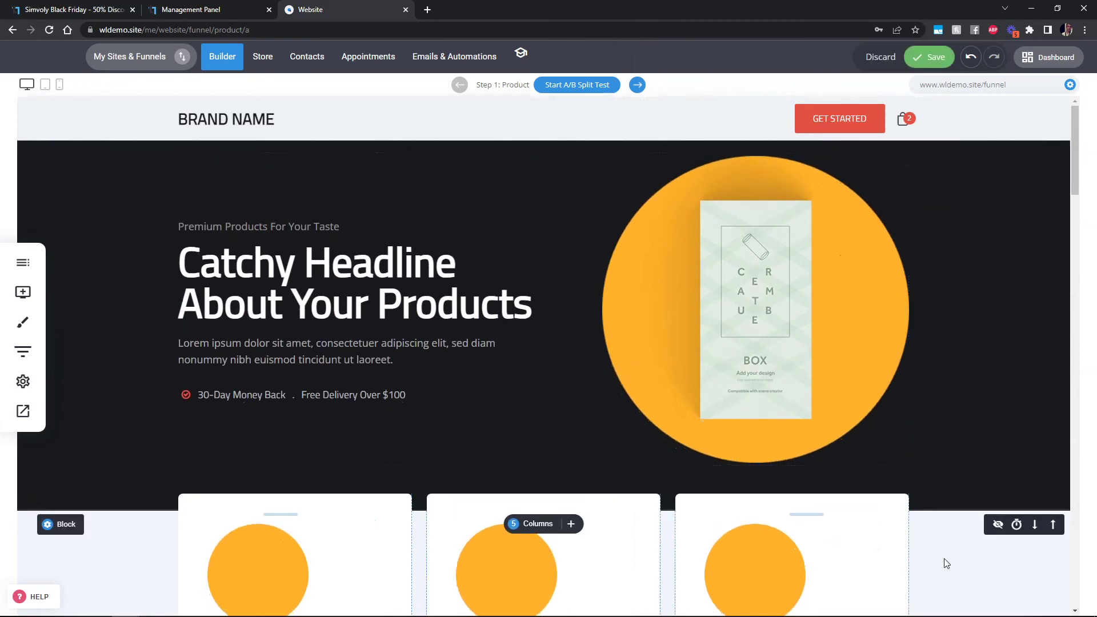
key(ctrl+s)
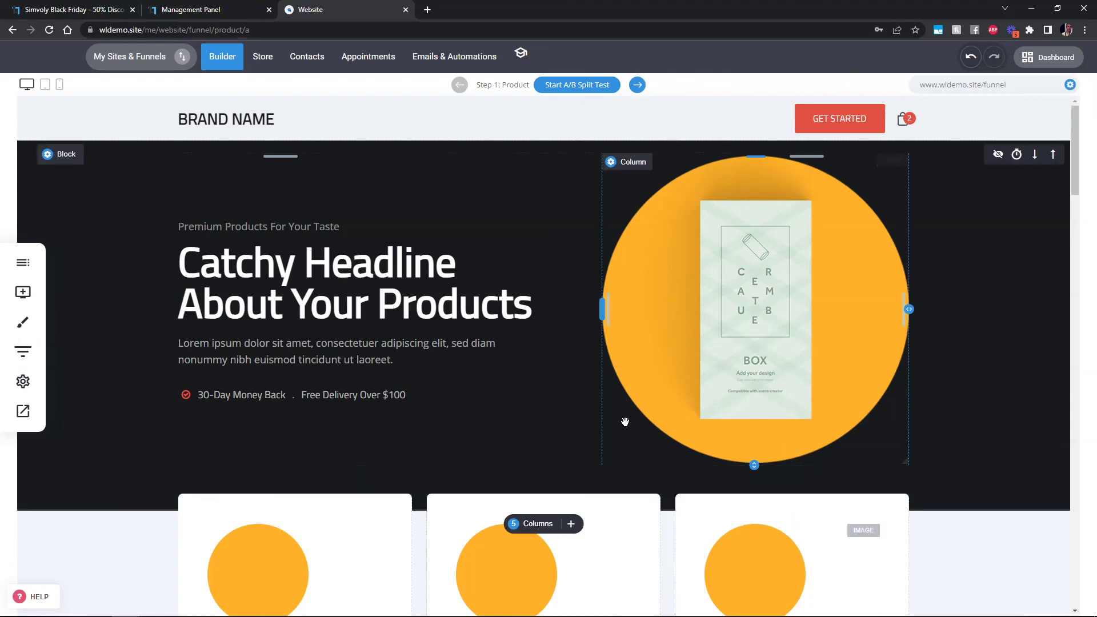
scroll(661, 451, down, 5)
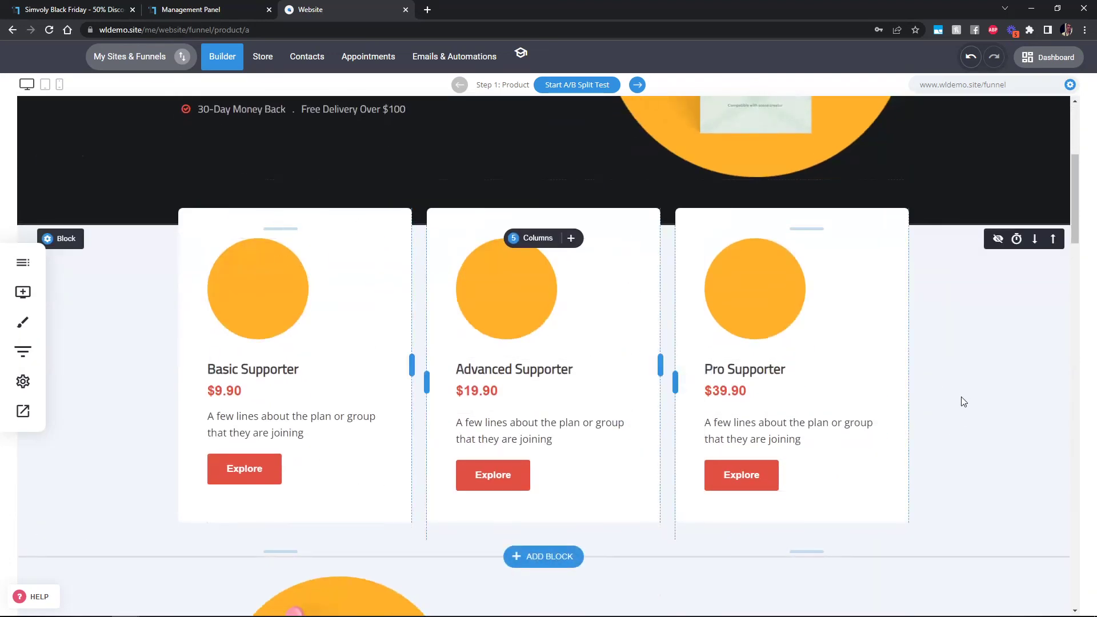
scroll(963, 402, up, 5)
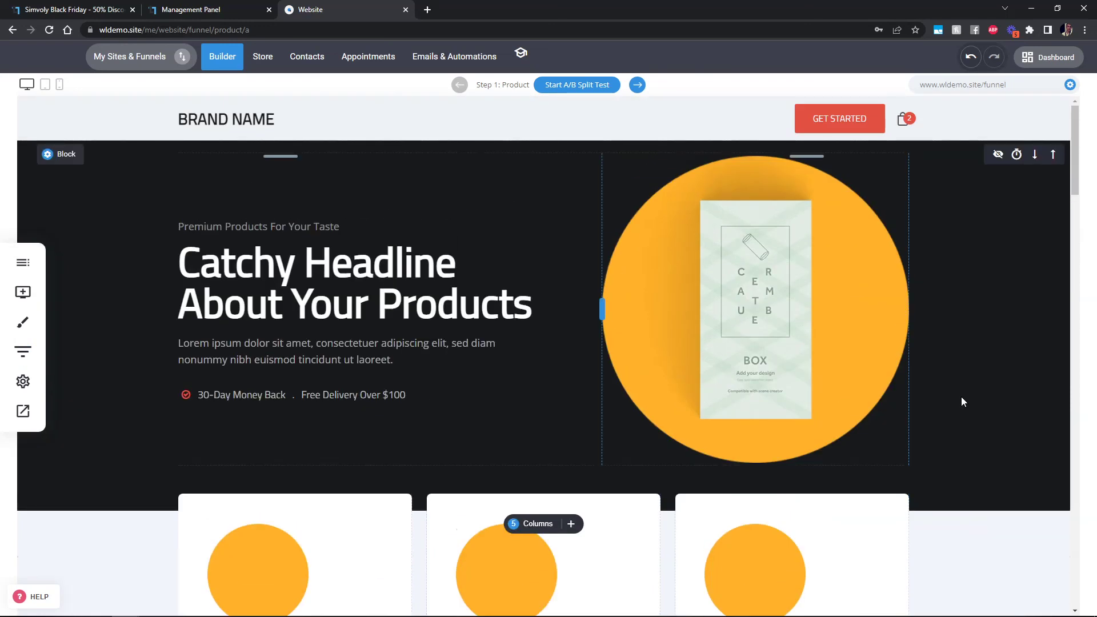